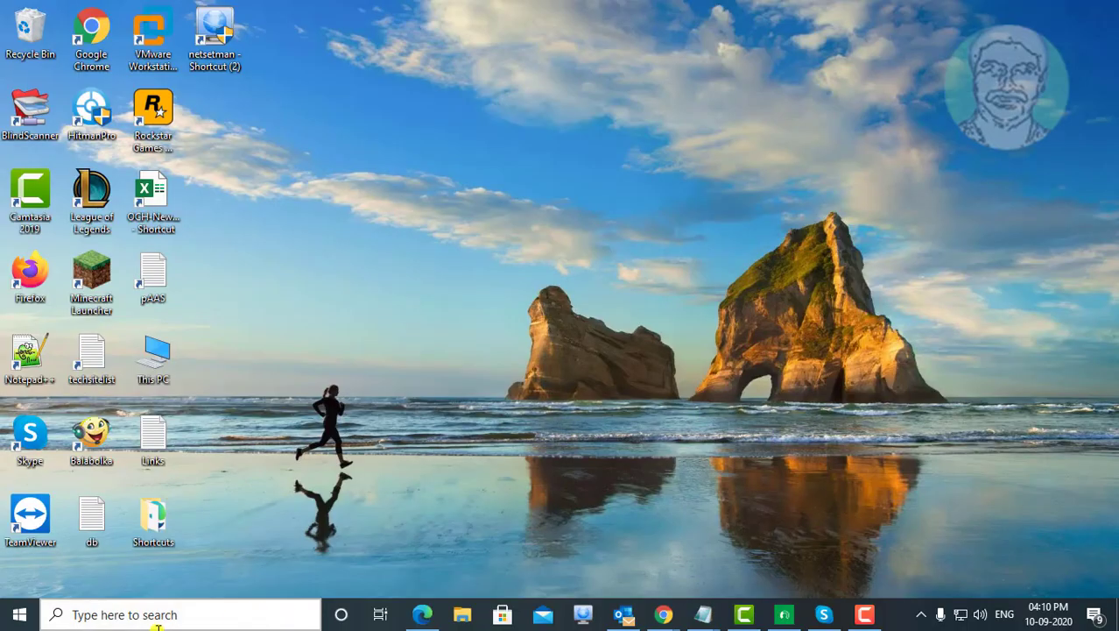
Search Windows for 'control panel' and open Control Panel's All Control Panel Items view.
{"action": "left_click", "coordinate": [128, 614]}
{"action": "type", "text": "control pane"}
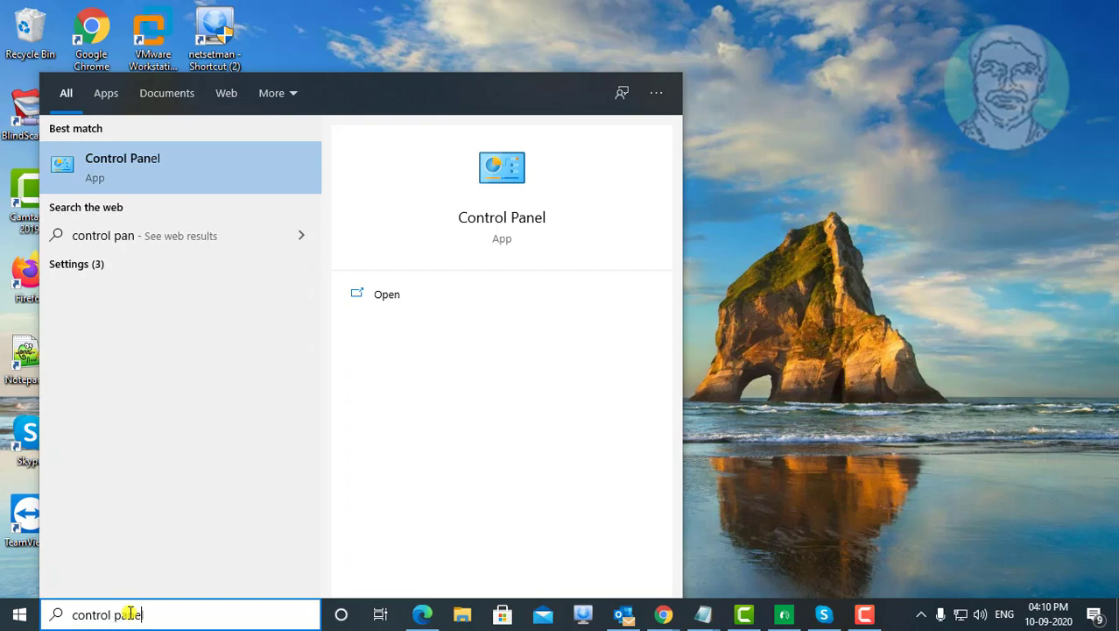
{"action": "type", "text": "l"}
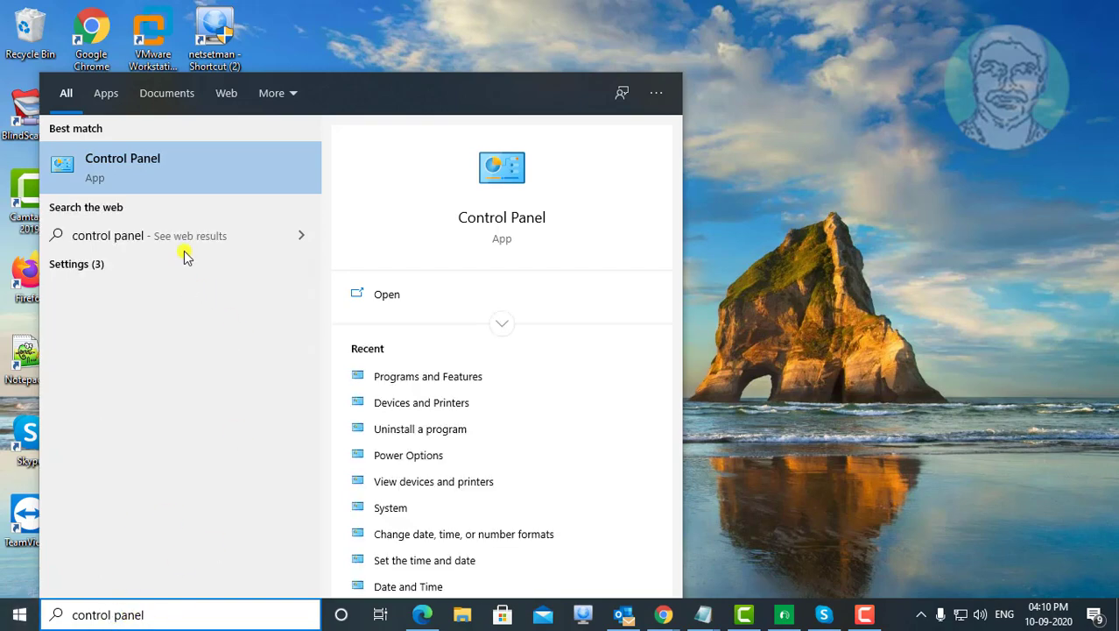
{"action": "left_click", "coordinate": [180, 163]}
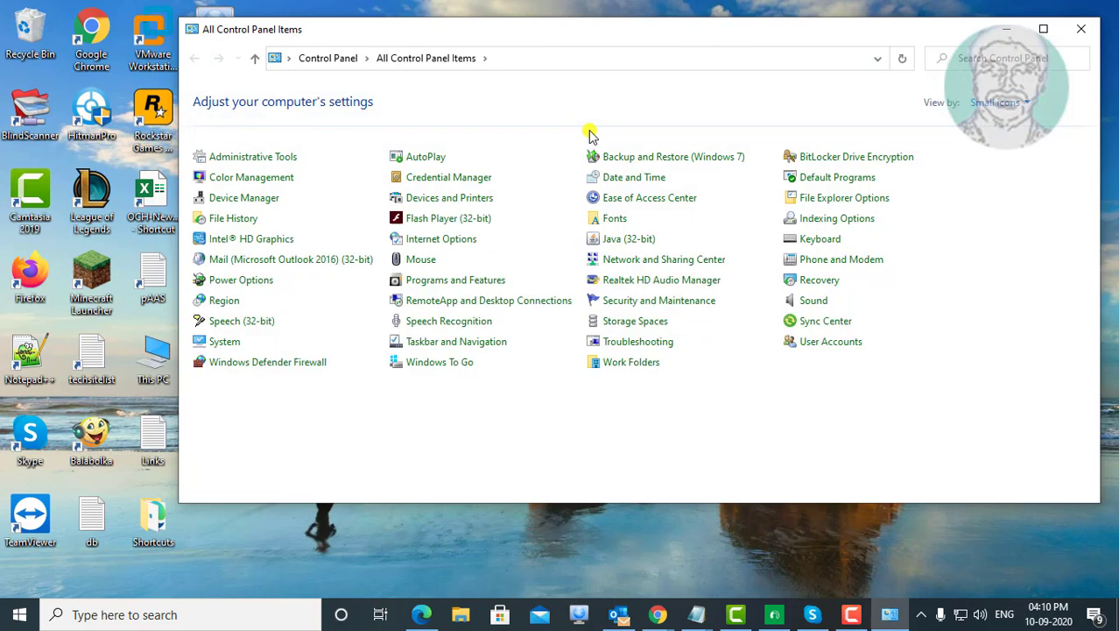
Uninstall Realtek High Definition Audio Driver from Programs and Features, confirming with Yes.
{"action": "left_click", "coordinate": [470, 281]}
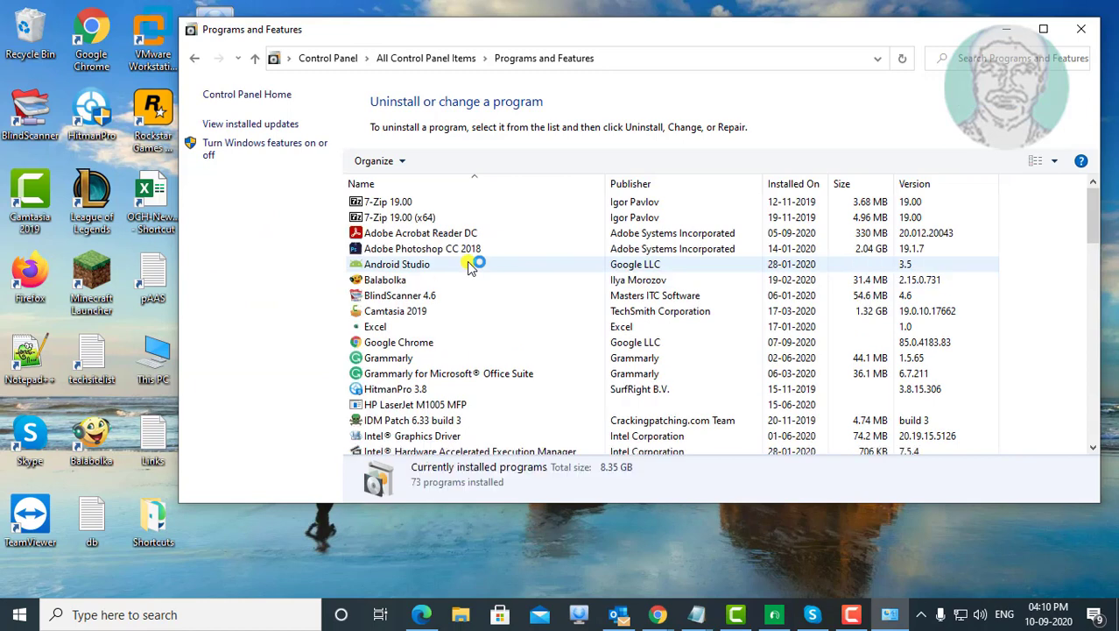
{"action": "scroll", "coordinate": [468, 267], "scroll_direction": "down", "scroll_amount": 3}
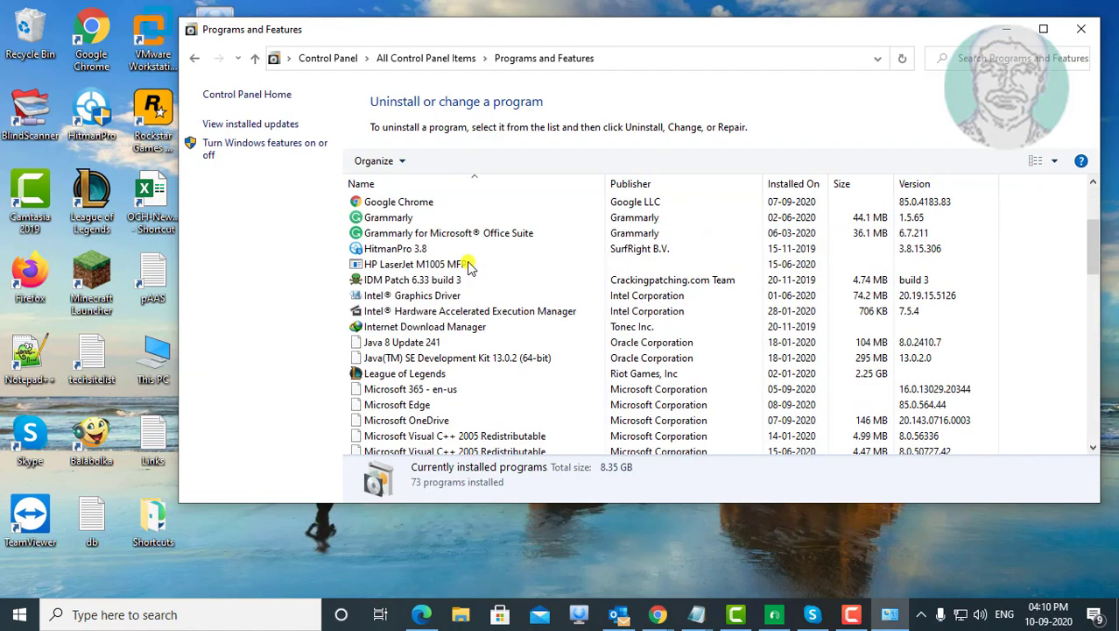
{"action": "scroll", "coordinate": [468, 267], "scroll_direction": "down", "scroll_amount": 1}
{"action": "scroll", "coordinate": [468, 267], "scroll_direction": "down", "scroll_amount": 1}
{"action": "scroll", "coordinate": [469, 267], "scroll_direction": "down", "scroll_amount": 3}
{"action": "scroll", "coordinate": [469, 267], "scroll_direction": "down", "scroll_amount": 2}
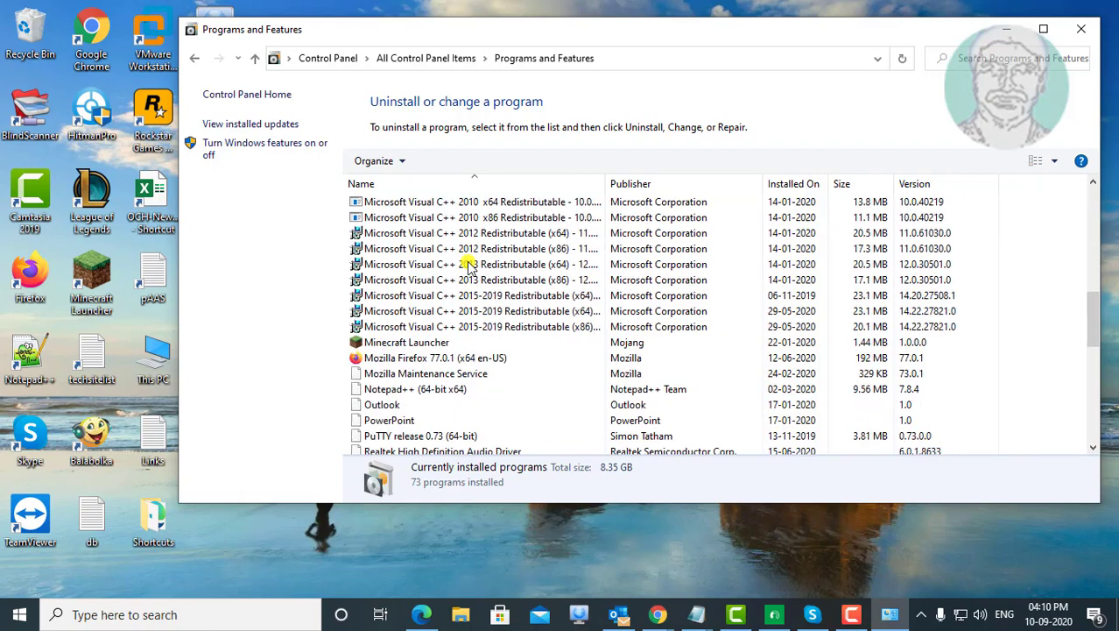
{"action": "scroll", "coordinate": [469, 267], "scroll_direction": "down", "scroll_amount": 2}
{"action": "scroll", "coordinate": [469, 267], "scroll_direction": "down", "scroll_amount": 2}
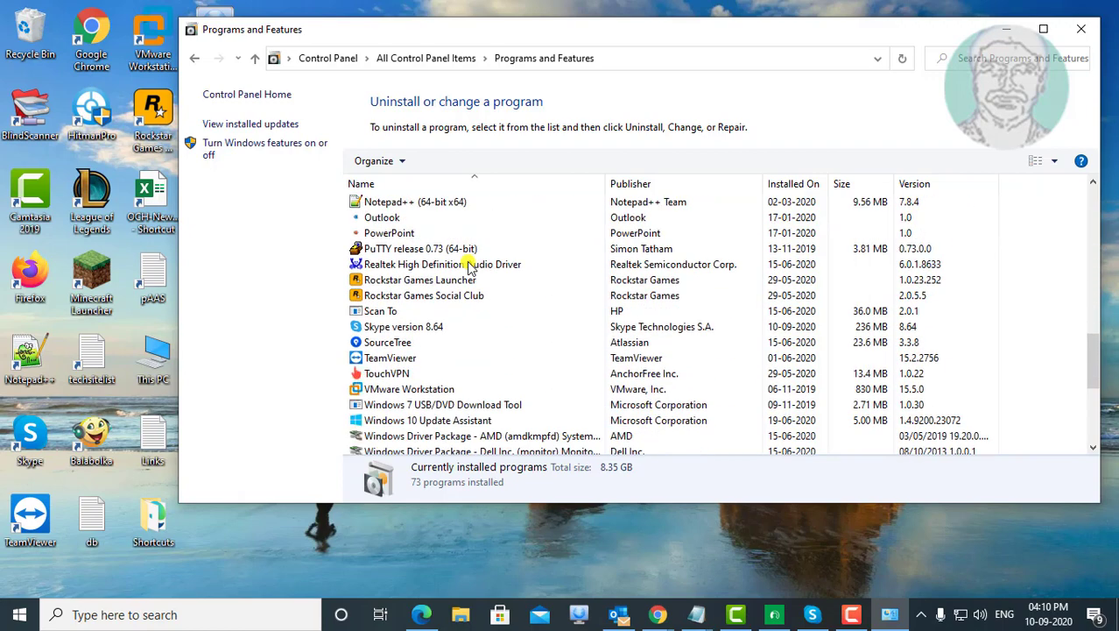
{"action": "left_click", "coordinate": [469, 265]}
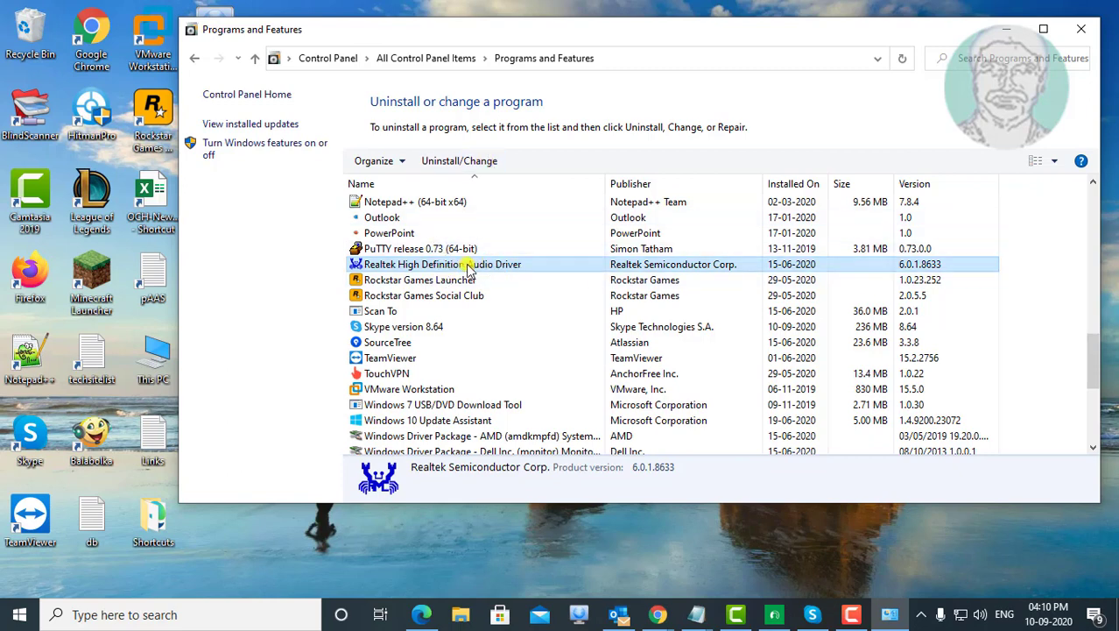
{"action": "left_click", "coordinate": [462, 161]}
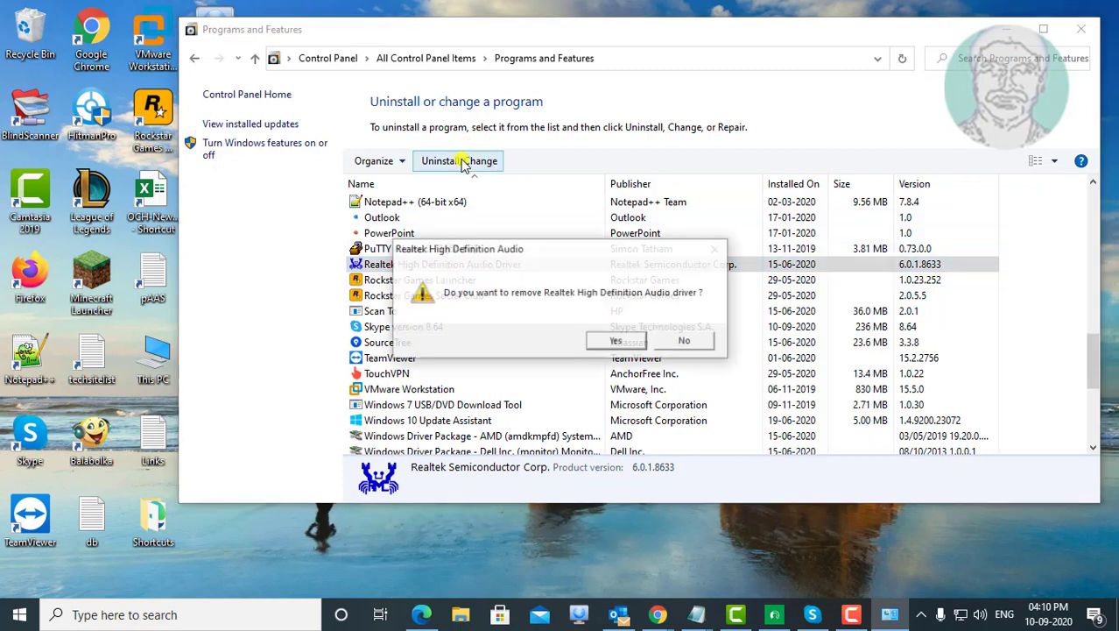
{"action": "left_click", "coordinate": [617, 343]}
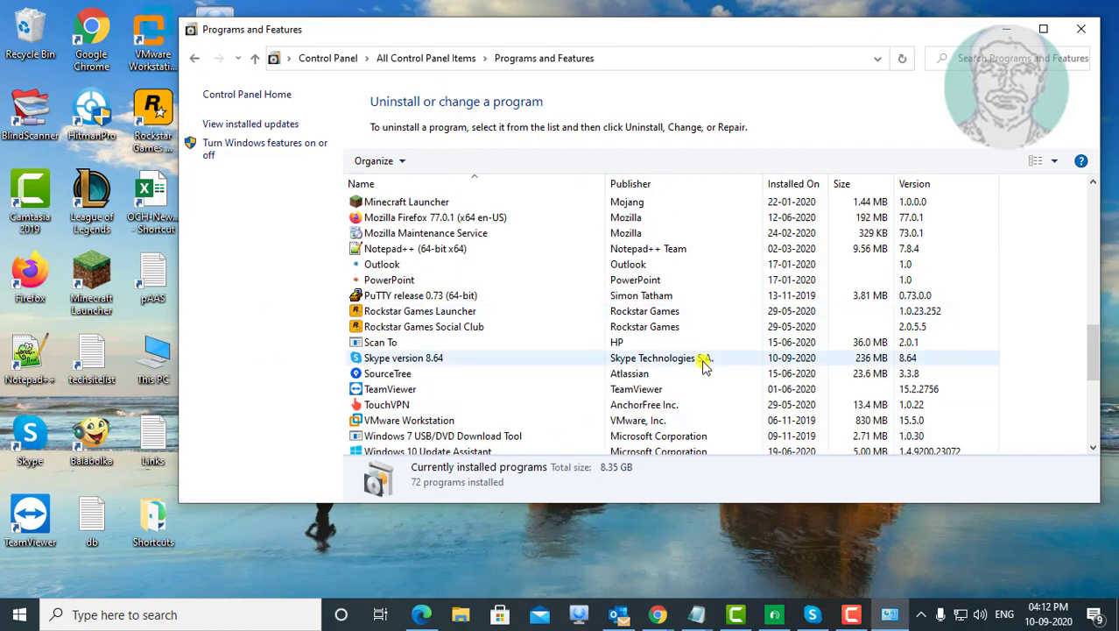
Close Programs and Features and browse File Explorer to C:\Program Files.
{"action": "key", "text": "alt+F4"}
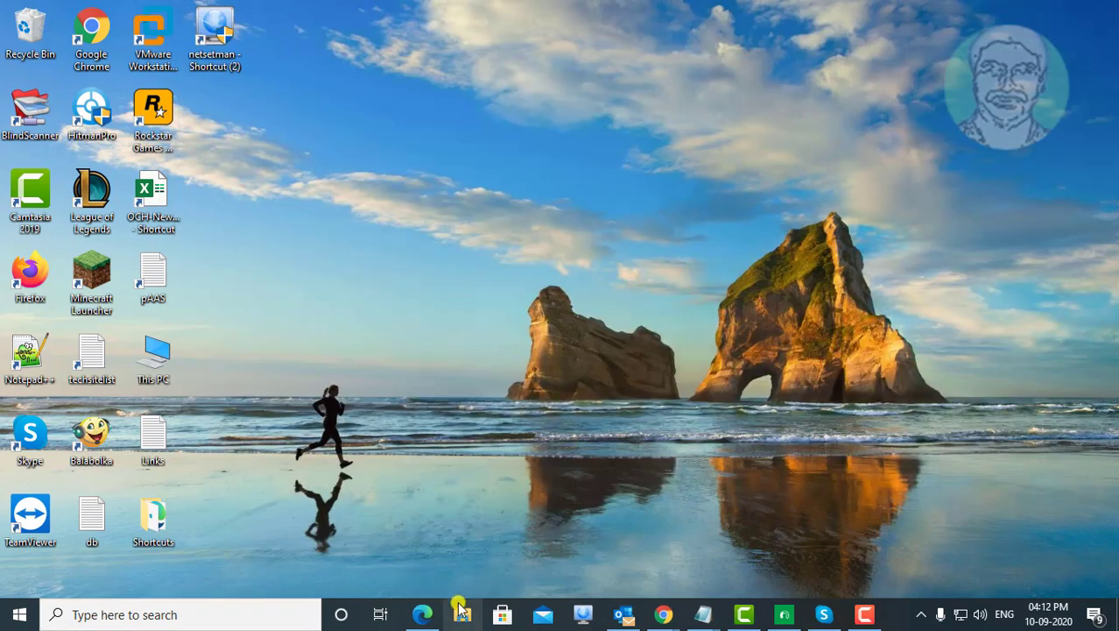
{"action": "left_click", "coordinate": [459, 610]}
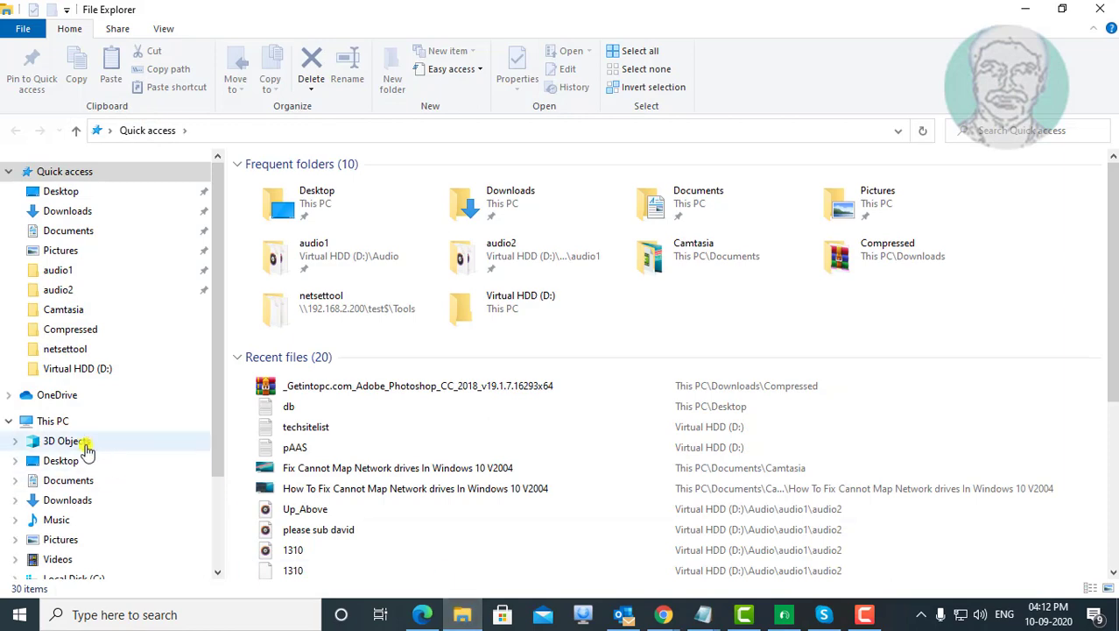
{"action": "left_click", "coordinate": [51, 422]}
{"action": "double_click", "coordinate": [324, 320]}
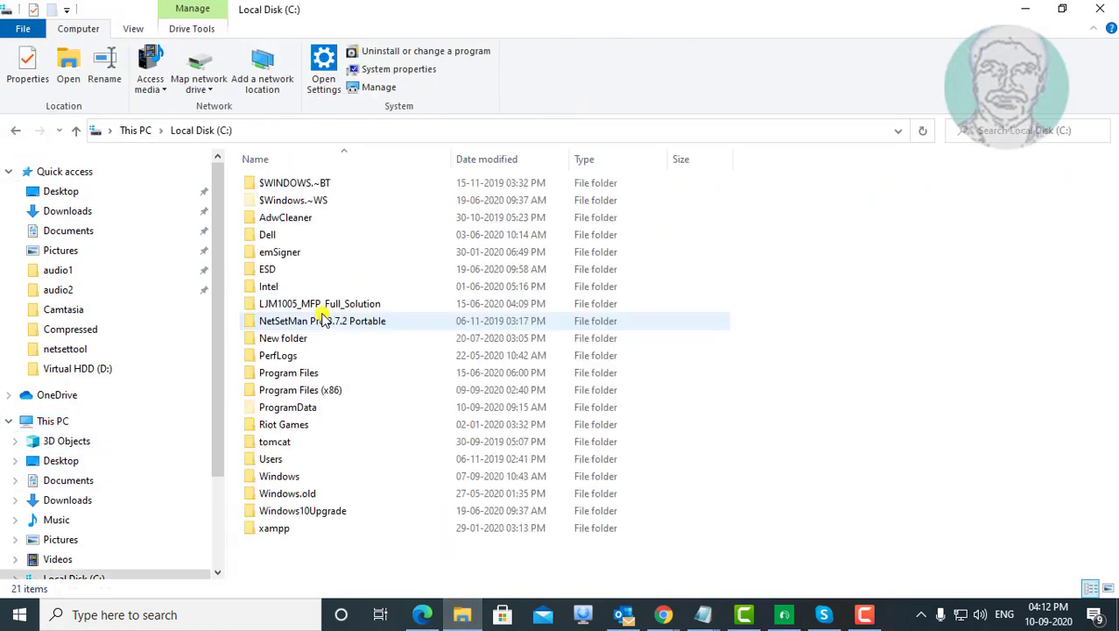
{"action": "double_click", "coordinate": [292, 373]}
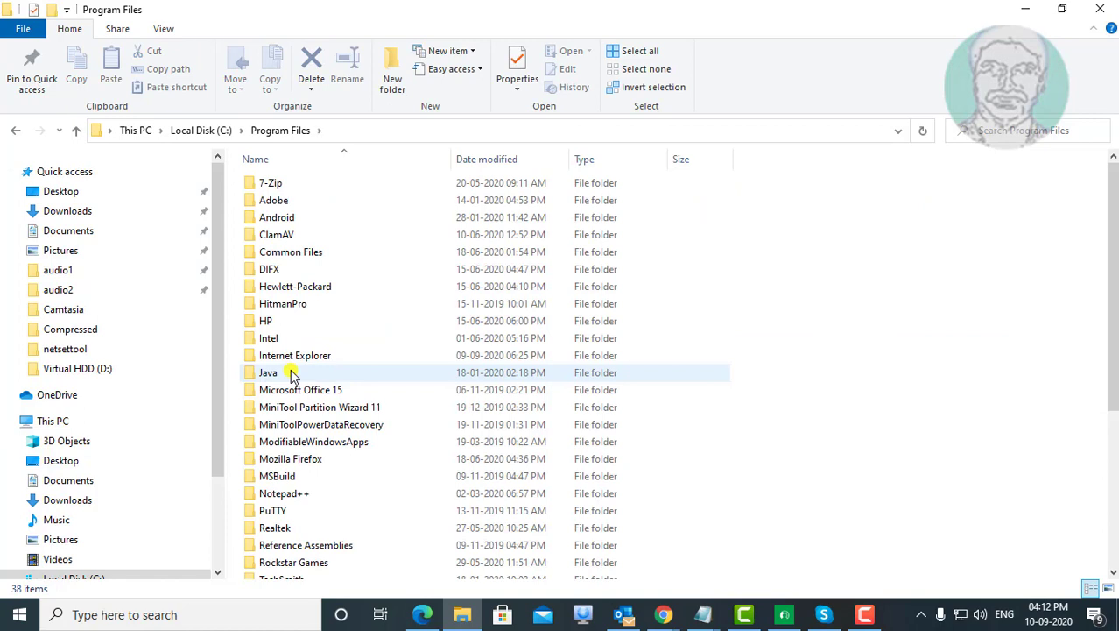
Delete the Realtek folder from Program Files and refresh the listing.
{"action": "left_click", "coordinate": [378, 523]}
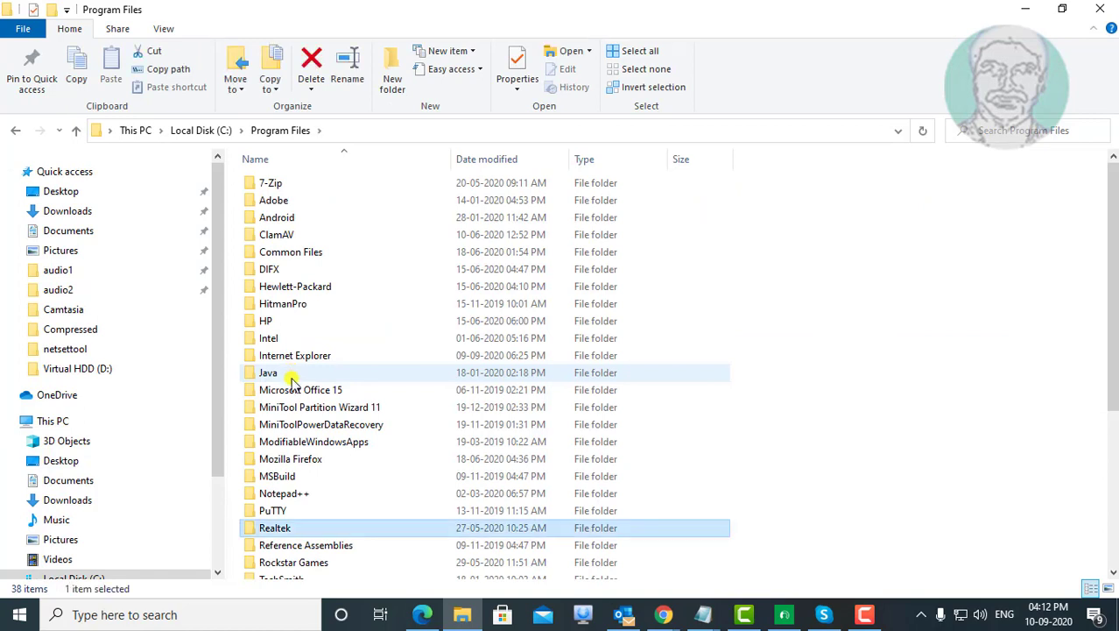
{"action": "right_click", "coordinate": [272, 530]}
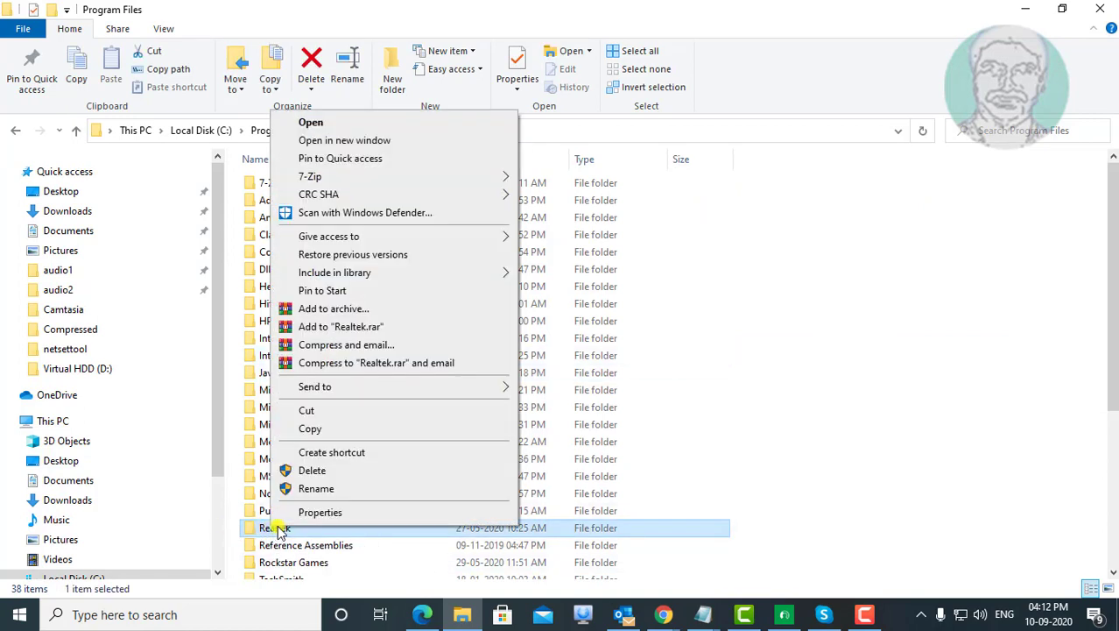
{"action": "left_click", "coordinate": [313, 470]}
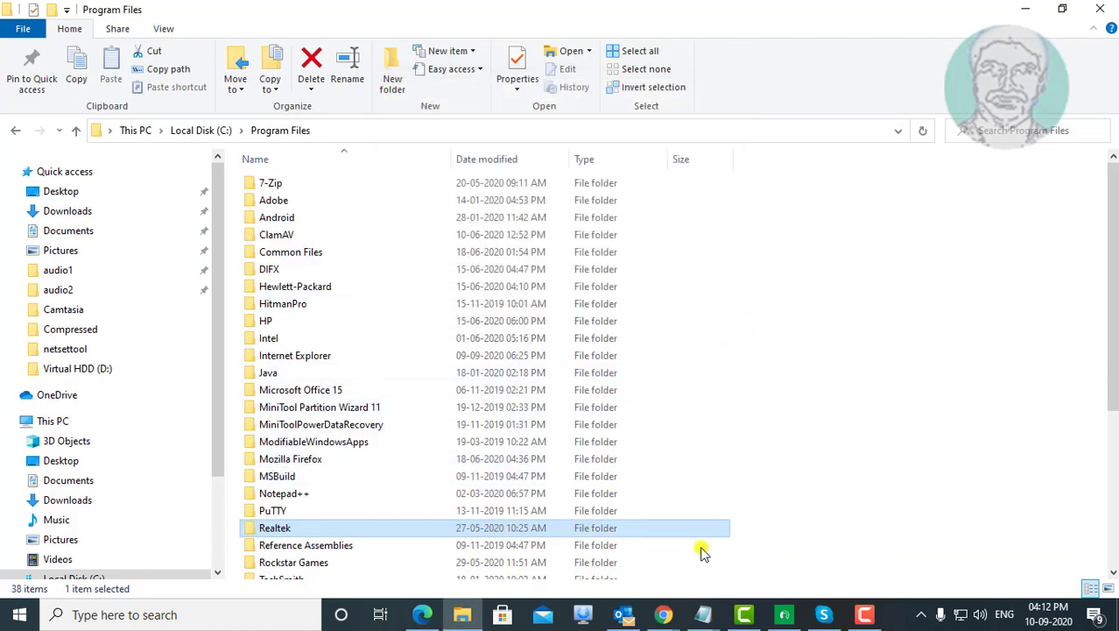
{"action": "left_click", "coordinate": [858, 471]}
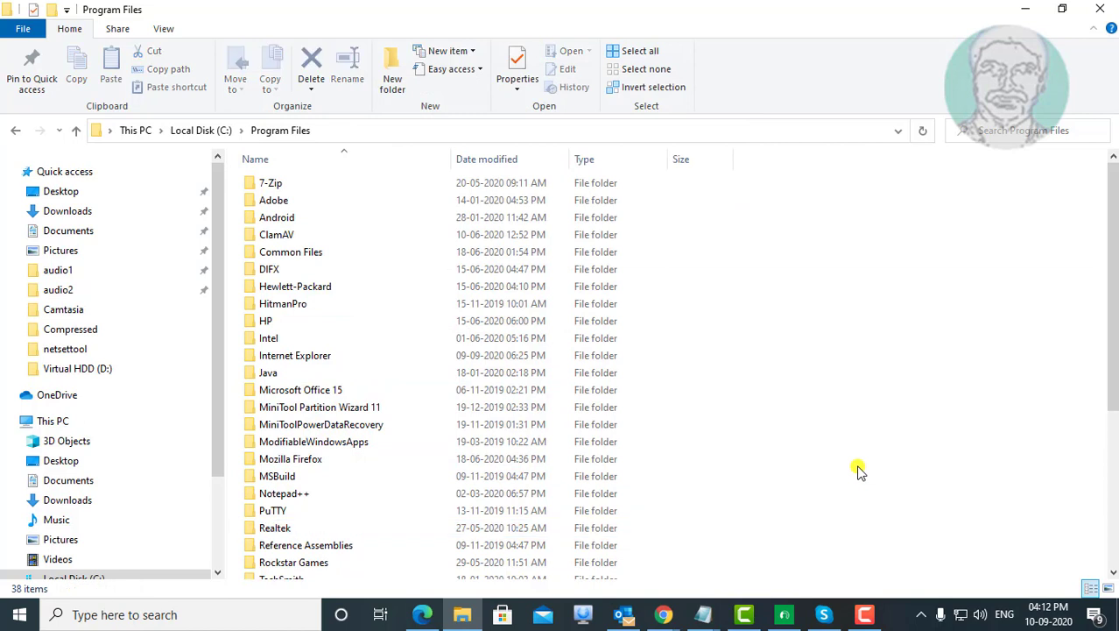
{"action": "right_click", "coordinate": [858, 471]}
{"action": "left_click", "coordinate": [926, 316]}
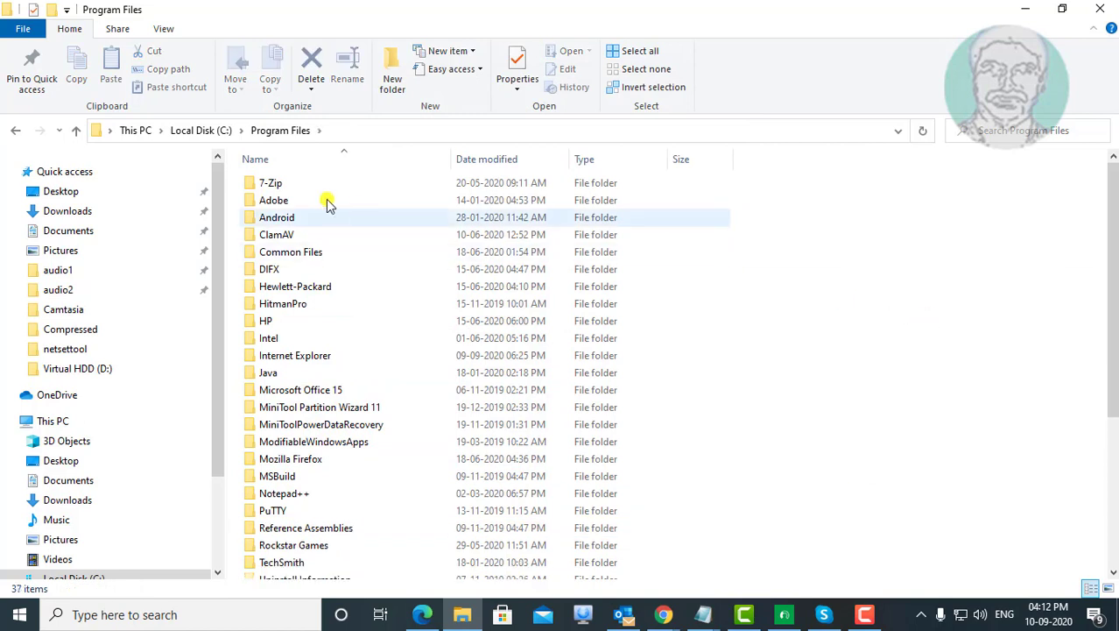
Check C:\Program Files (x86) for a leftover Realtek folder, then close File Explorer.
{"action": "left_click", "coordinate": [194, 131]}
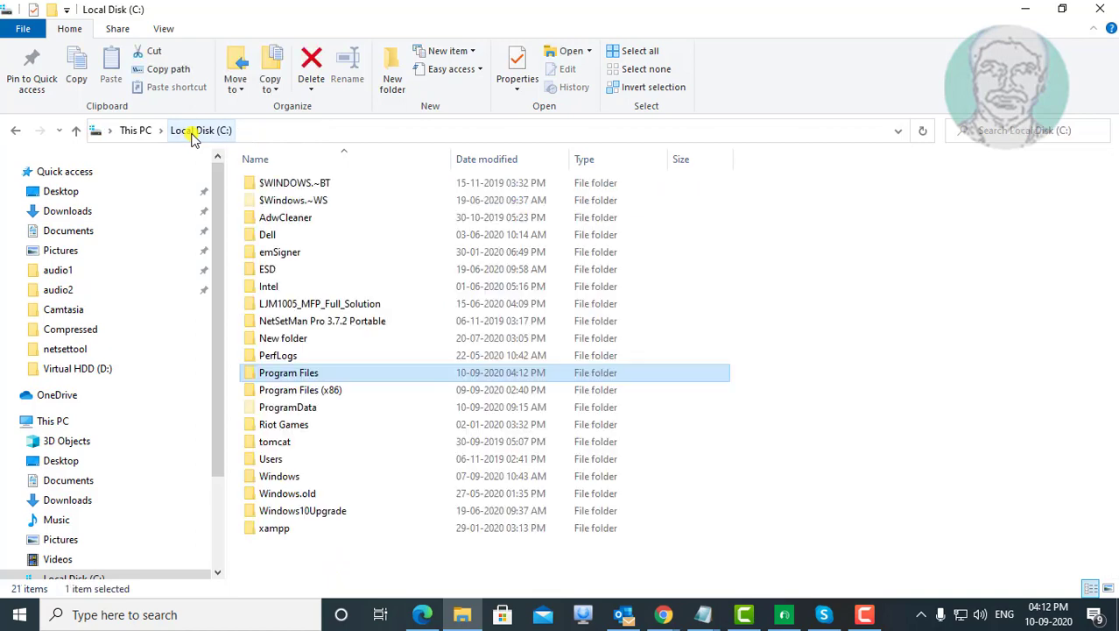
{"action": "left_click", "coordinate": [329, 392]}
{"action": "double_click", "coordinate": [330, 392]}
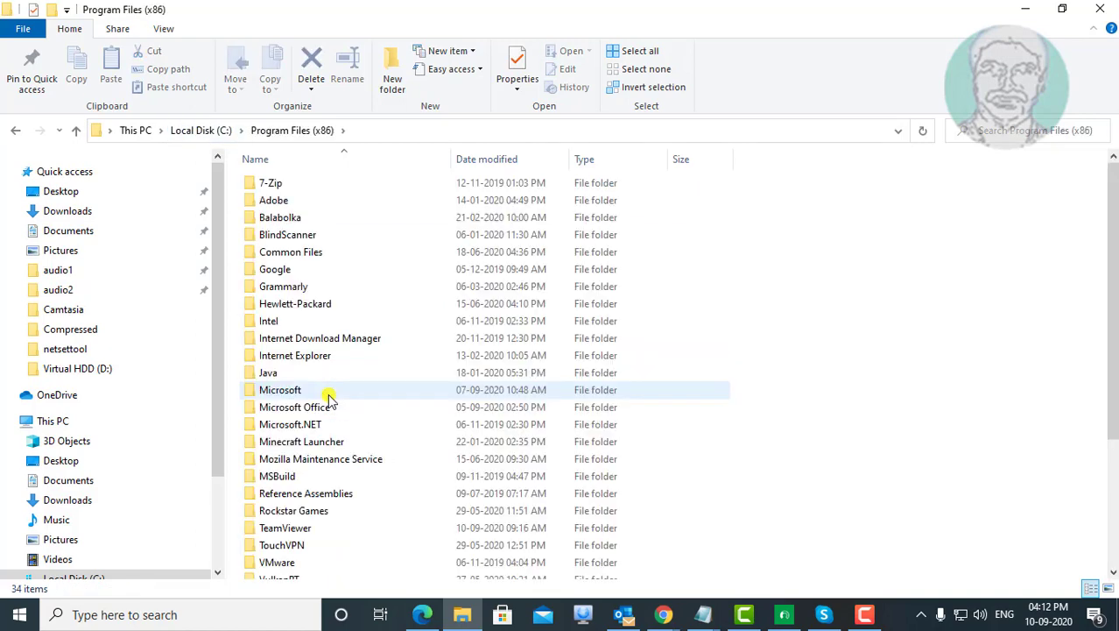
{"action": "key", "text": "r"}
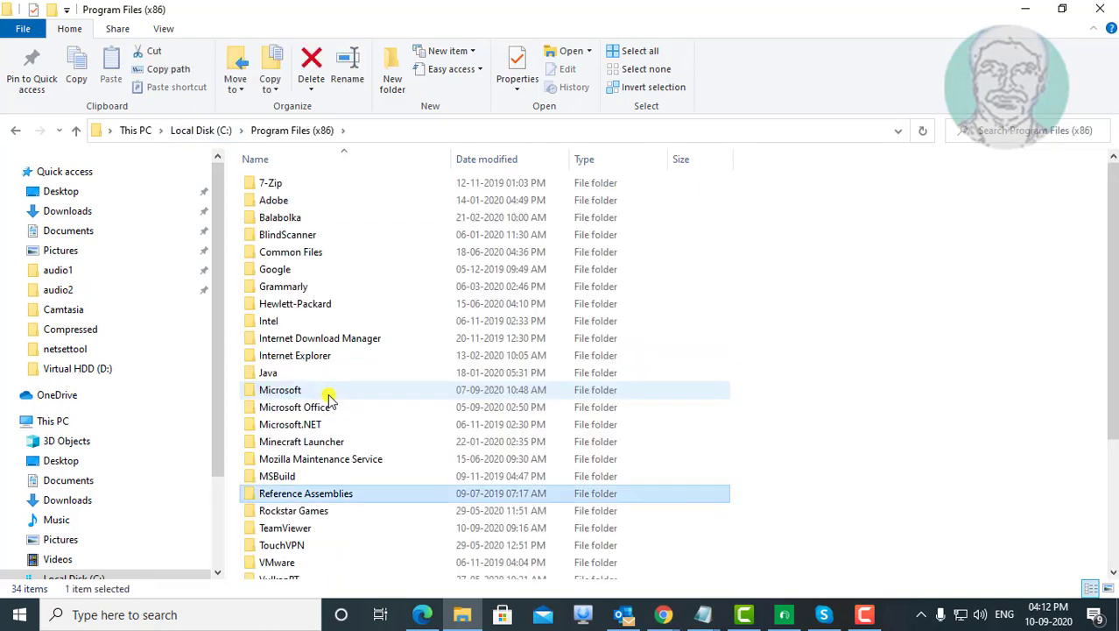
{"action": "key", "text": "r"}
{"action": "key", "text": "r"}
{"action": "key", "text": "r"}
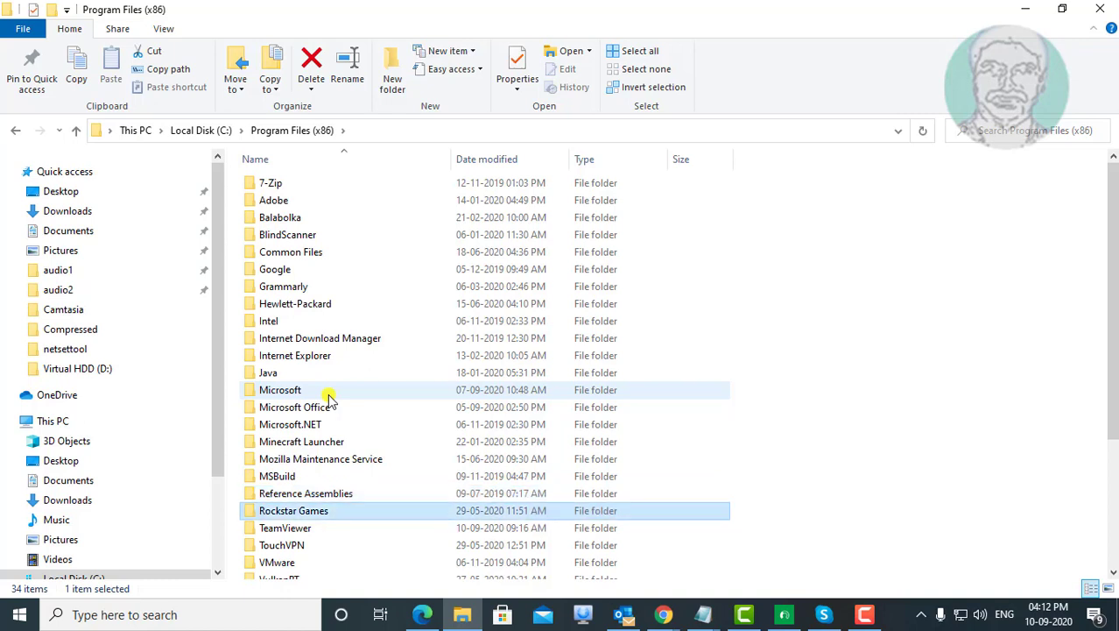
{"action": "key", "text": "r"}
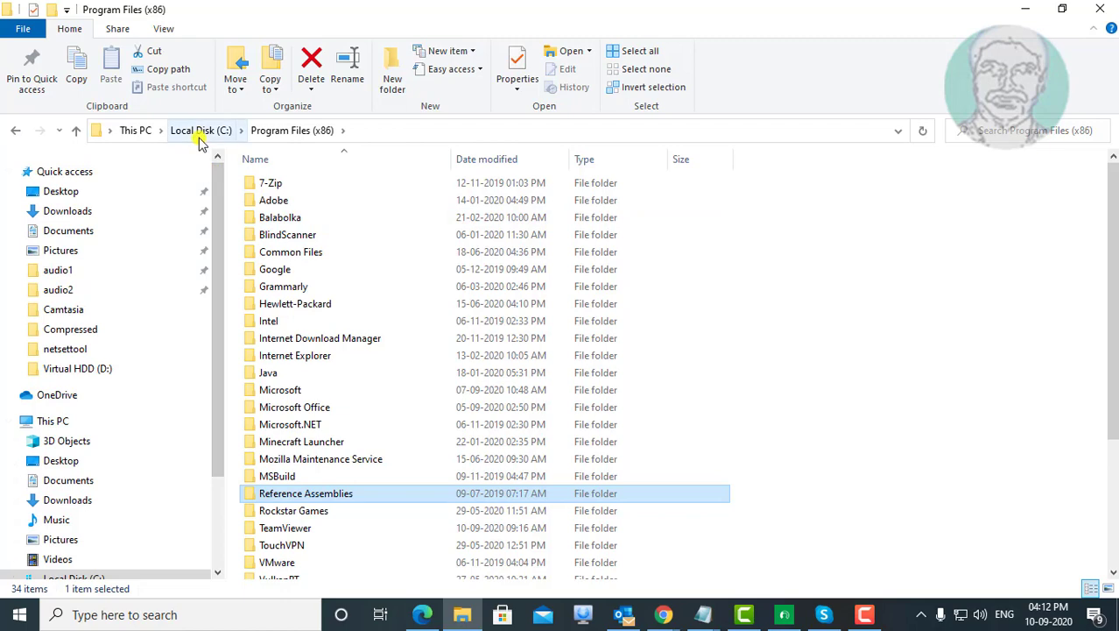
{"action": "left_click", "coordinate": [1099, 11]}
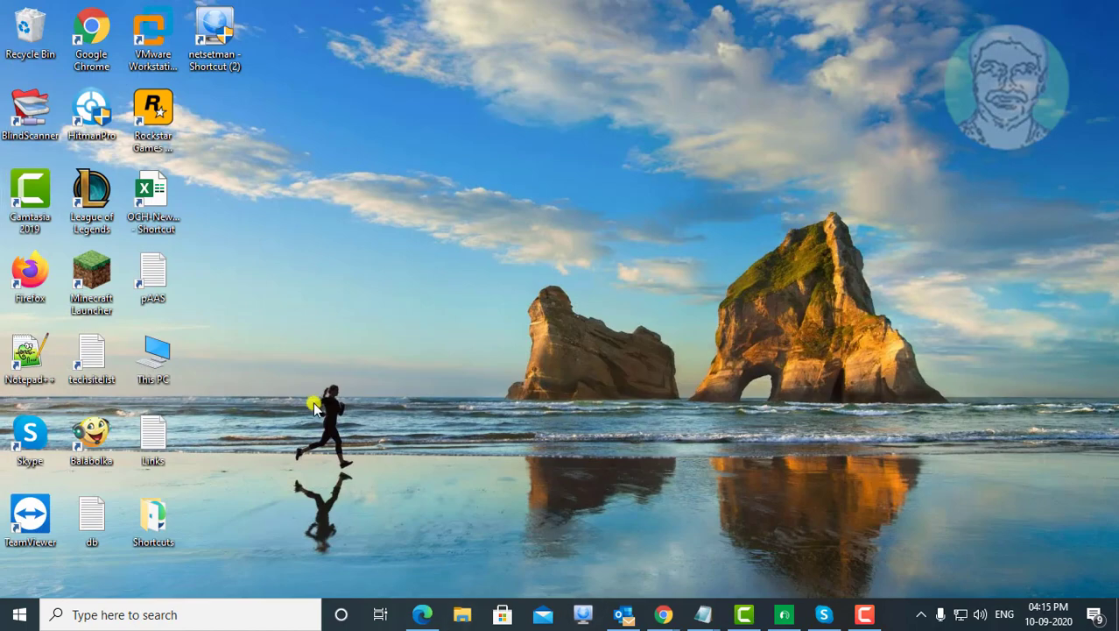
Launch Firefox and scroll the station-drivers.com Realtek HDA page down to its Files list.
{"action": "double_click", "coordinate": [33, 290]}
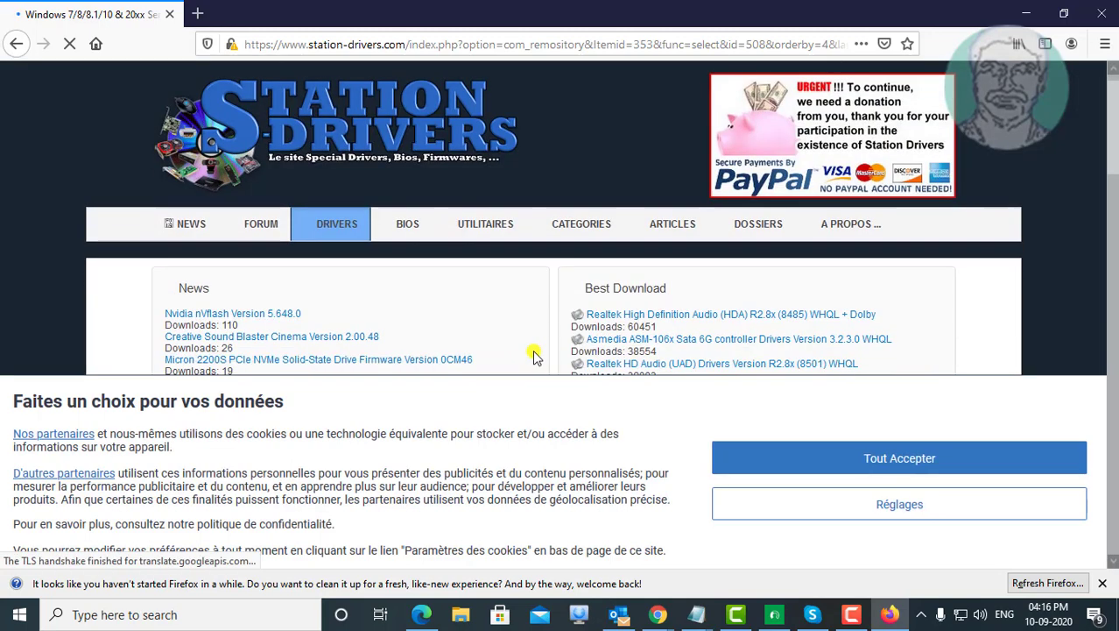
{"action": "scroll", "coordinate": [535, 355], "scroll_direction": "down", "scroll_amount": 2}
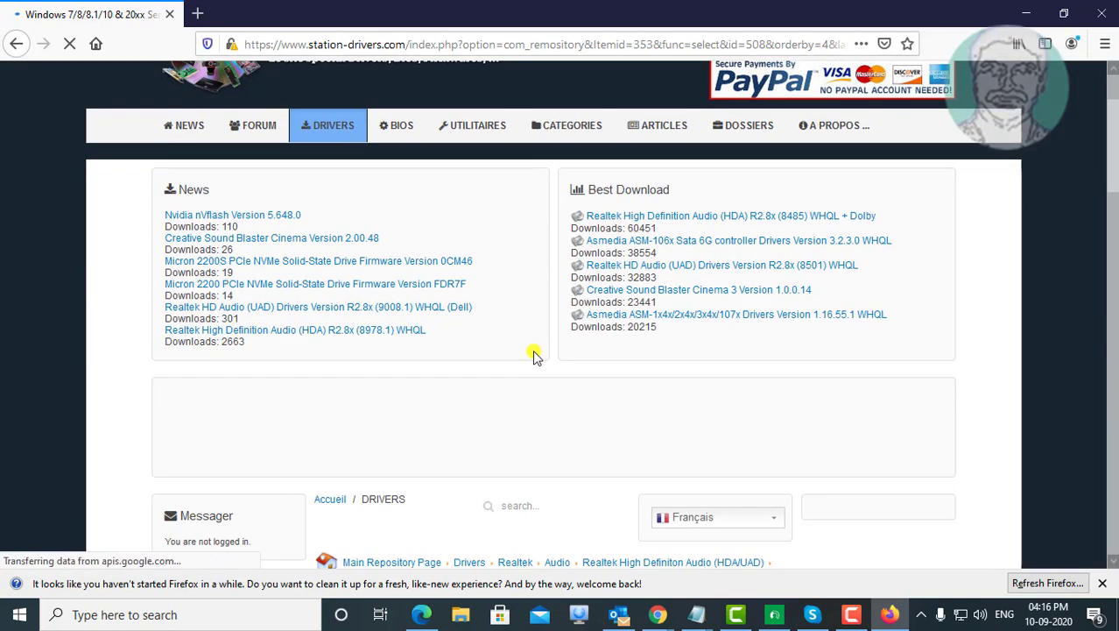
{"action": "scroll", "coordinate": [535, 355], "scroll_direction": "down", "scroll_amount": 4}
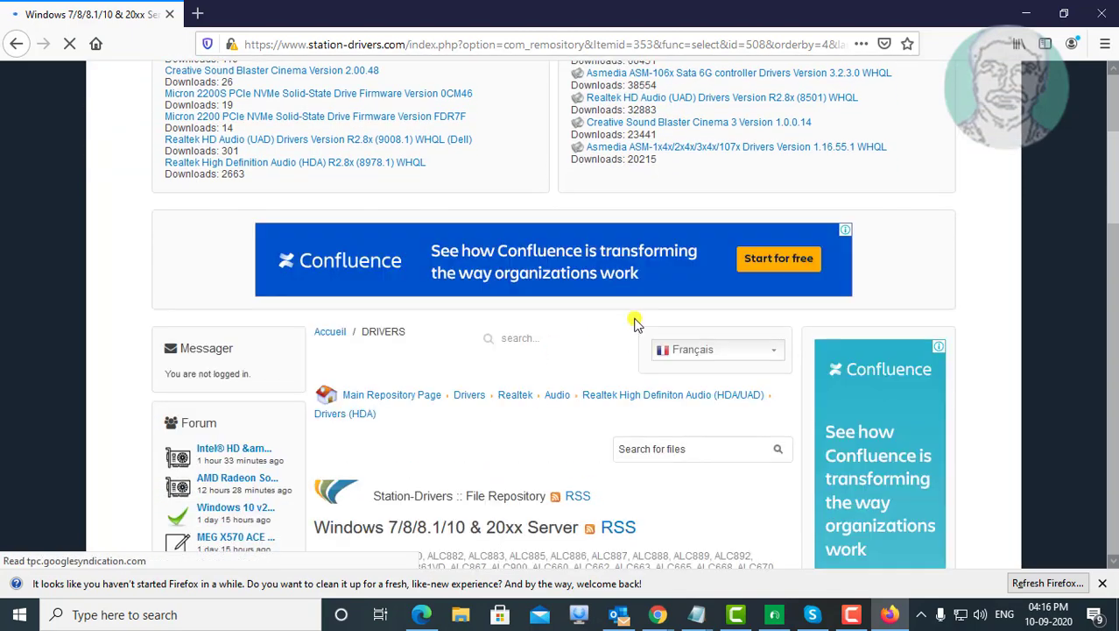
{"action": "scroll", "coordinate": [635, 322], "scroll_direction": "down", "scroll_amount": 7}
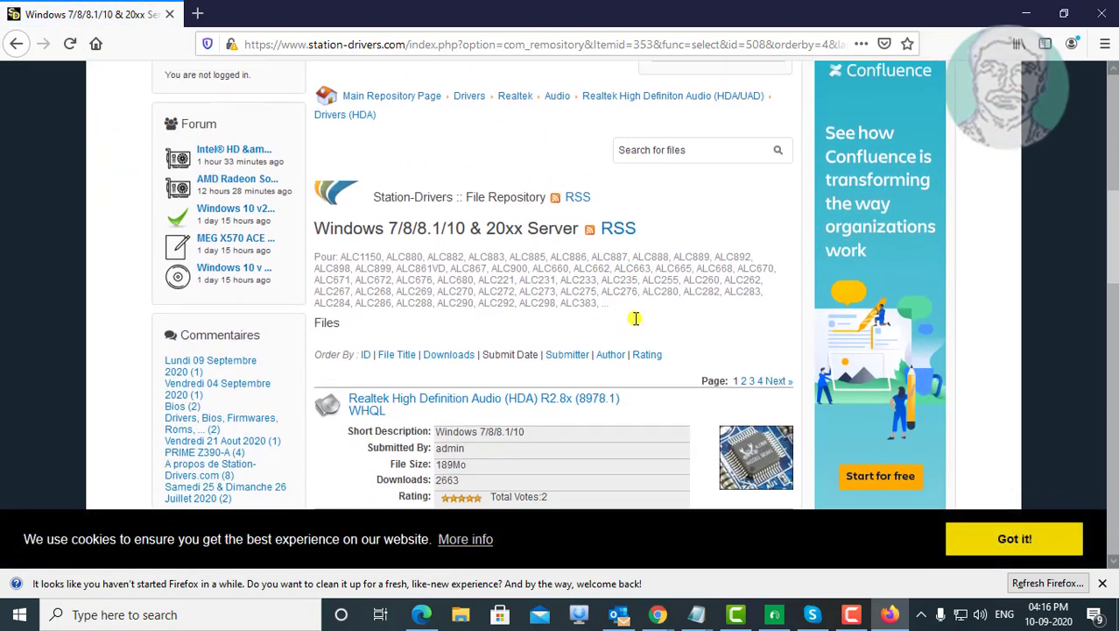
{"action": "scroll", "coordinate": [635, 318], "scroll_direction": "down", "scroll_amount": 1}
{"action": "scroll", "coordinate": [634, 320], "scroll_direction": "down", "scroll_amount": 4}
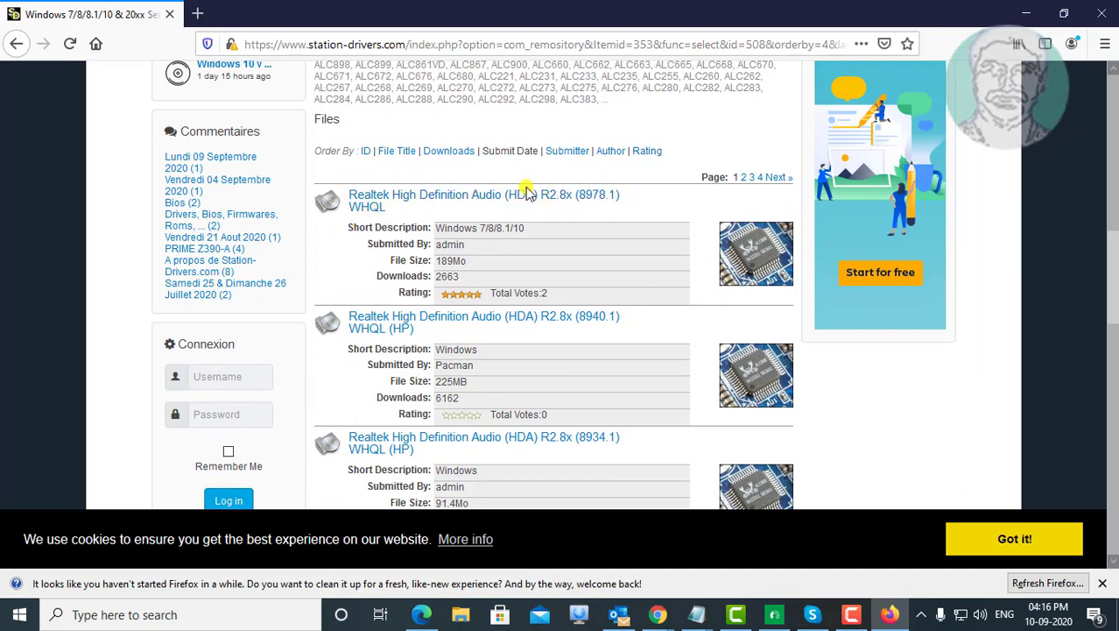
Save the R2.8x (8978.1) WHQL installer realtek_hda_8978(station-drivers.com).exe and watch its download.
{"action": "left_click", "coordinate": [423, 204]}
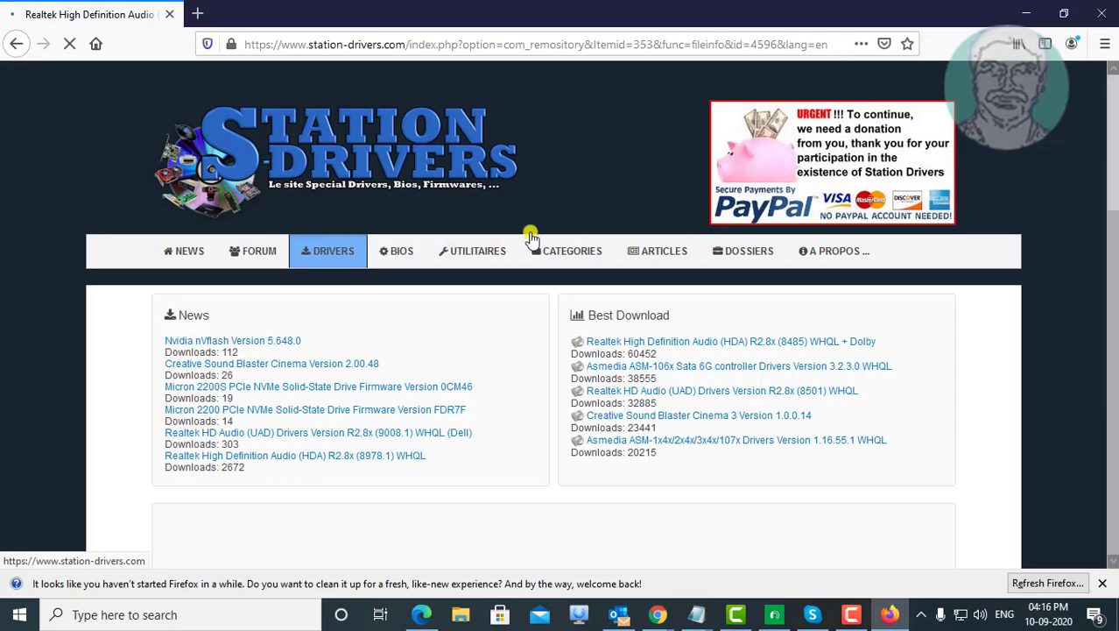
{"action": "scroll", "coordinate": [534, 470], "scroll_direction": "down", "scroll_amount": 4}
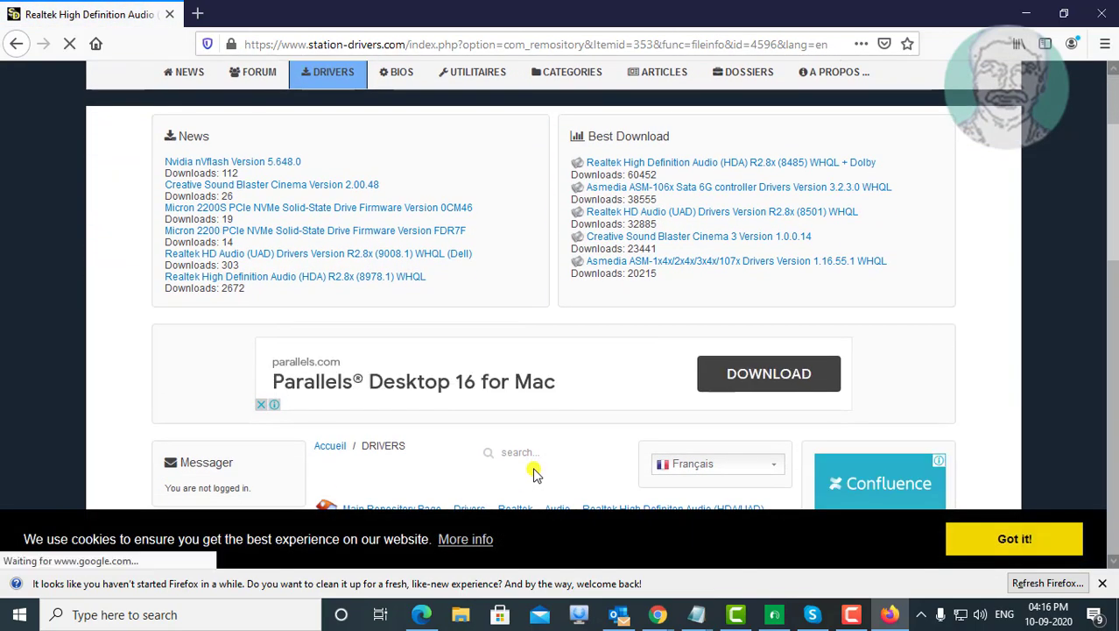
{"action": "scroll", "coordinate": [534, 472], "scroll_direction": "down", "scroll_amount": 4}
{"action": "scroll", "coordinate": [534, 472], "scroll_direction": "down", "scroll_amount": 4}
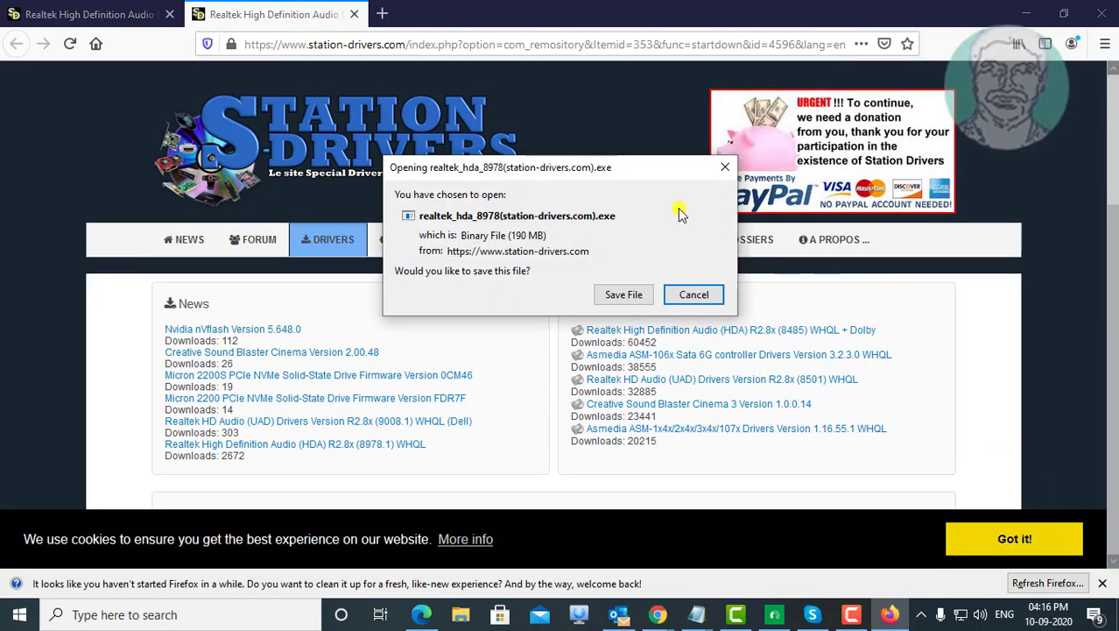
{"action": "left_click", "coordinate": [624, 296]}
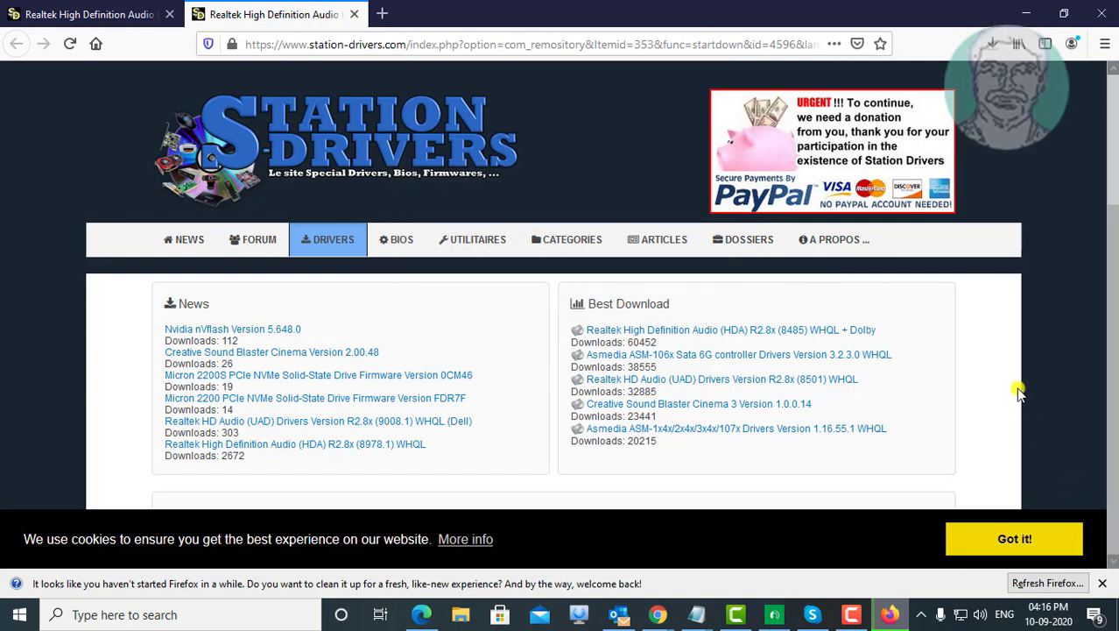
{"action": "left_click", "coordinate": [993, 47]}
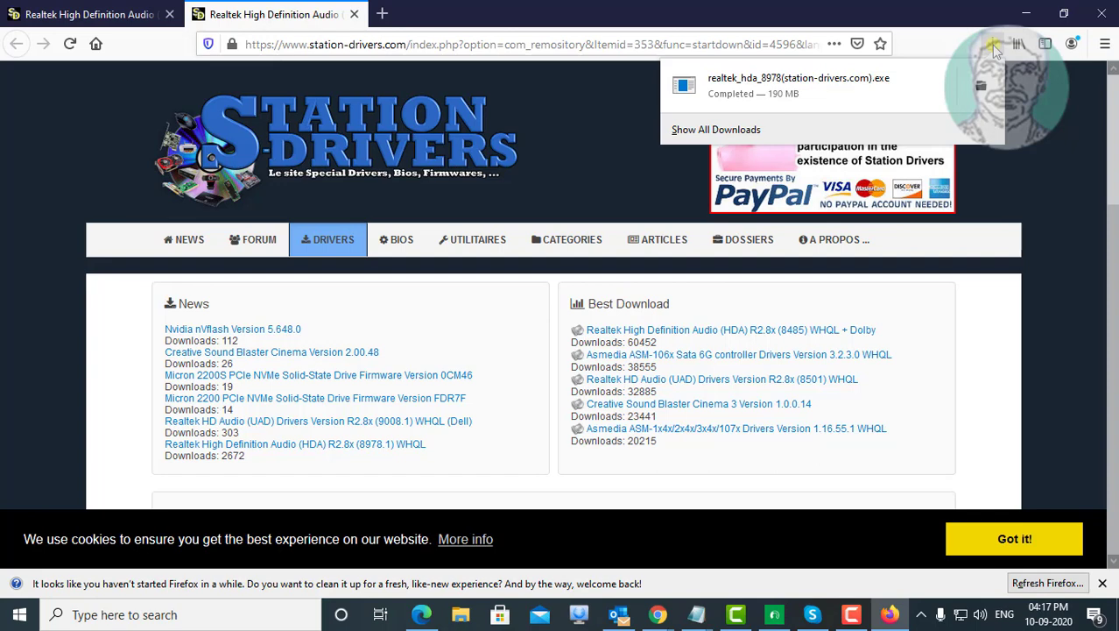
Run the downloaded realtek_hda_8978 installer via SmartScreen's Run anyway and minimize Firefox.
{"action": "left_click", "coordinate": [800, 81]}
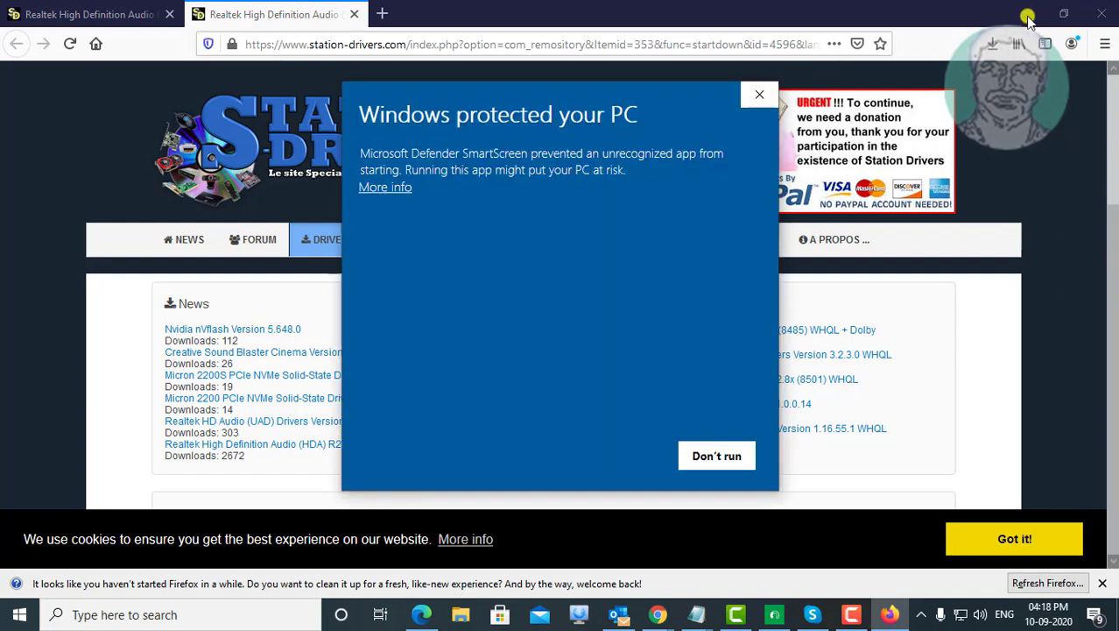
{"action": "left_click", "coordinate": [392, 195]}
{"action": "left_click", "coordinate": [613, 464]}
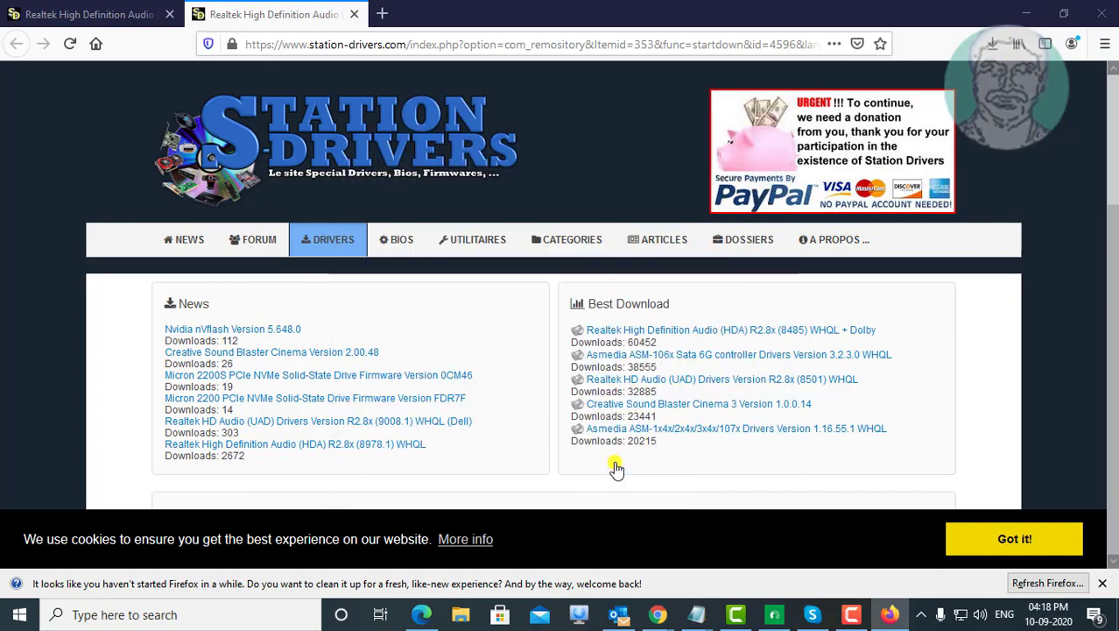
{"action": "left_click", "coordinate": [1027, 14]}
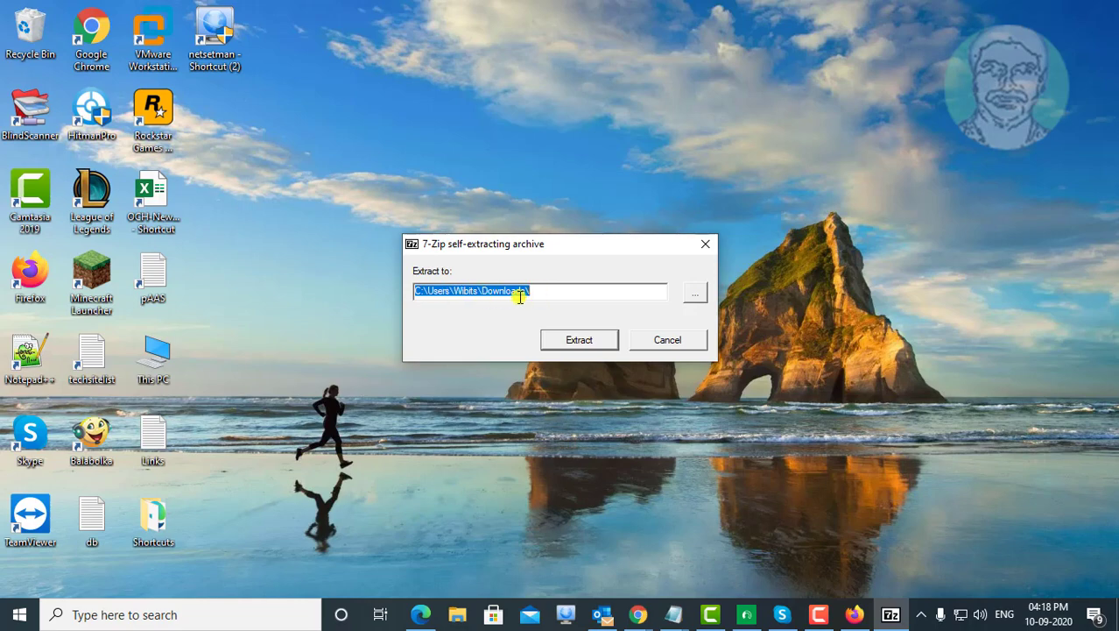
Extract the driver archive into a newly created 'realtech' folder under Downloads.
{"action": "left_click", "coordinate": [694, 294]}
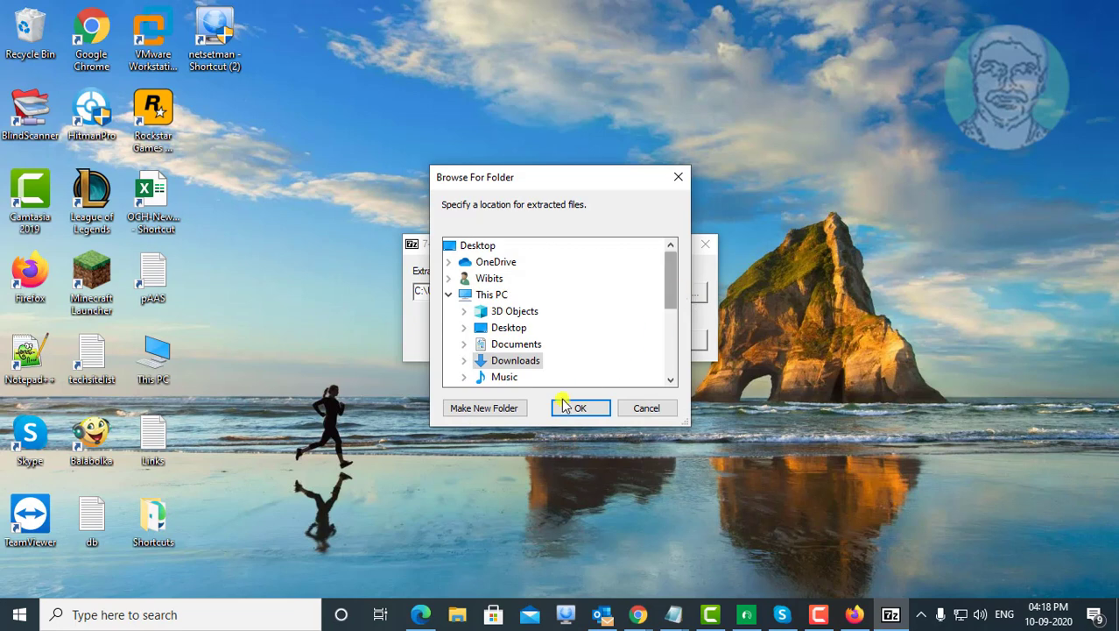
{"action": "left_click", "coordinate": [499, 408]}
{"action": "type", "text": "realtech"}
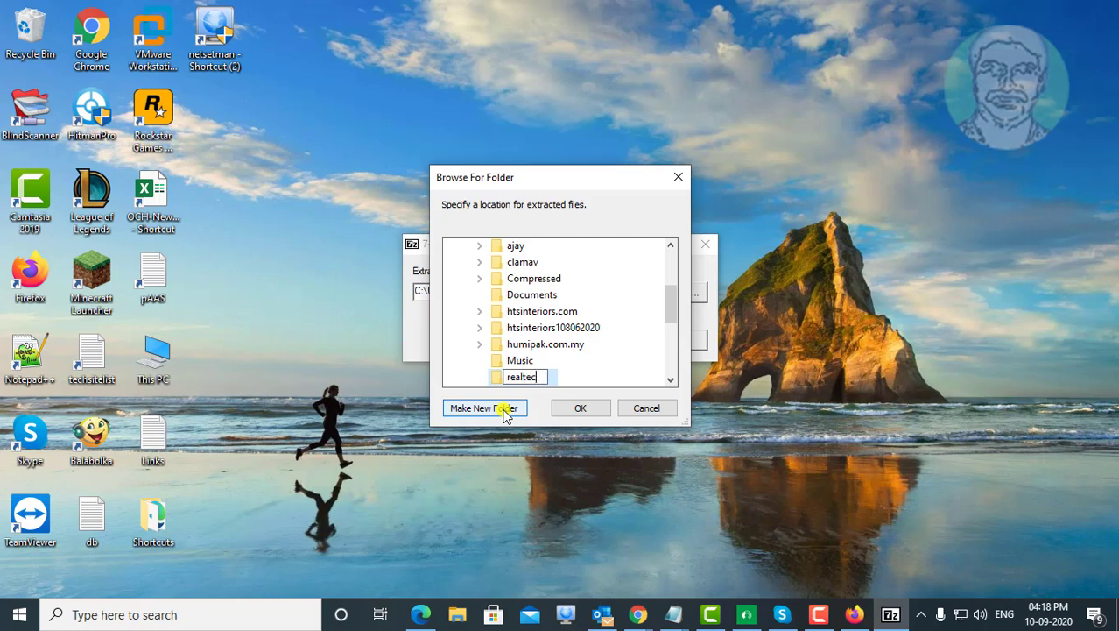
{"action": "left_click", "coordinate": [582, 375]}
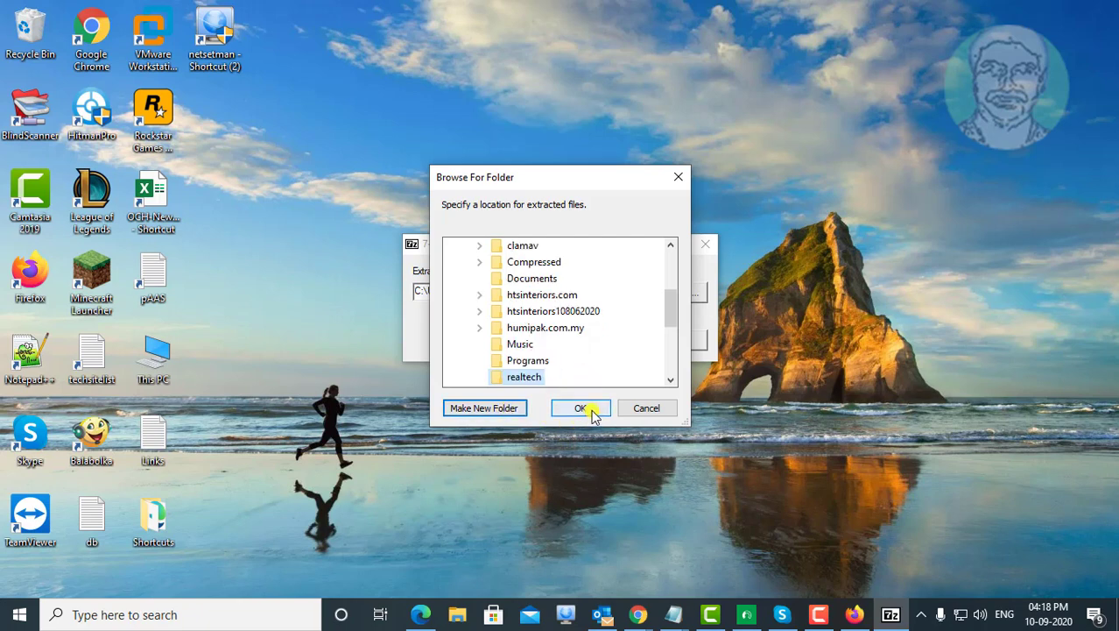
{"action": "left_click", "coordinate": [592, 410]}
{"action": "left_click", "coordinate": [592, 343]}
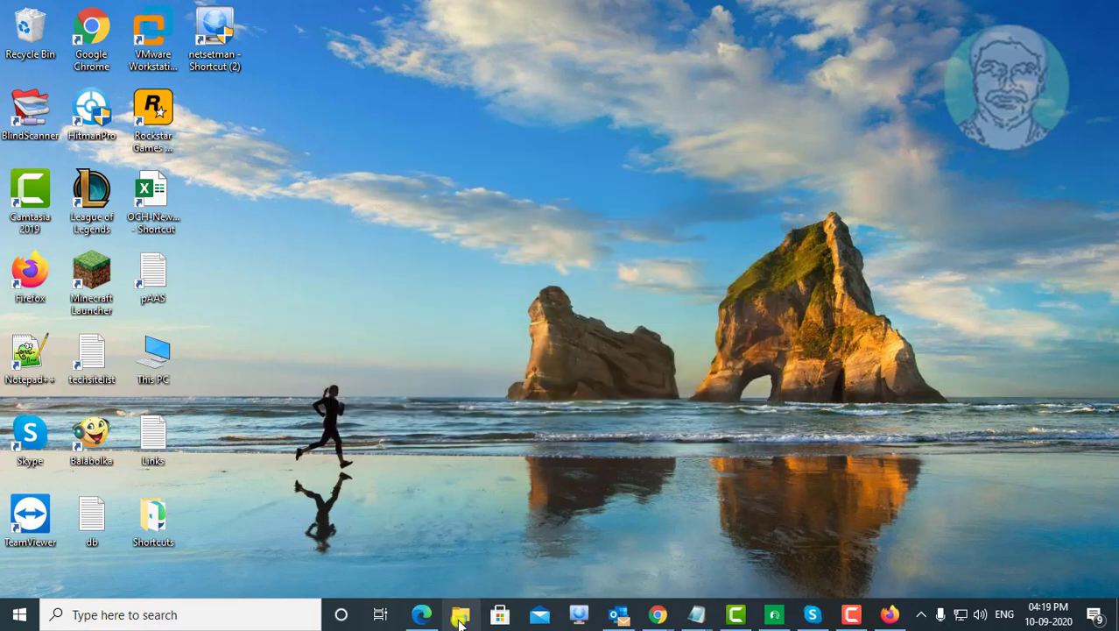
Open Downloads sorted by date modified, enter realtech, and run its setup application.
{"action": "left_click", "coordinate": [460, 615]}
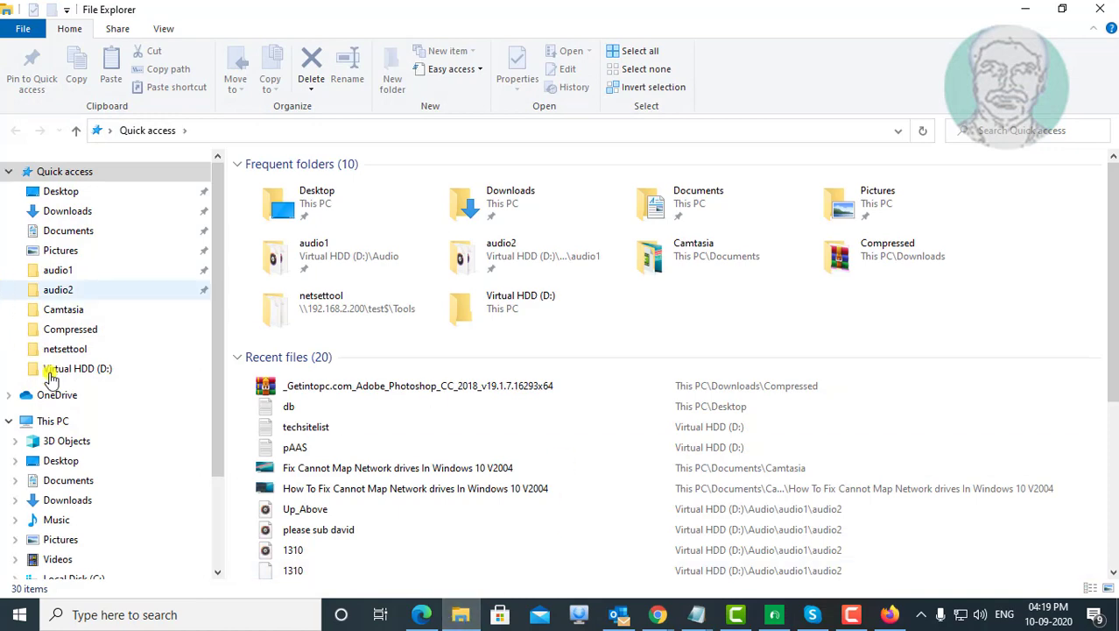
{"action": "left_click", "coordinate": [70, 211]}
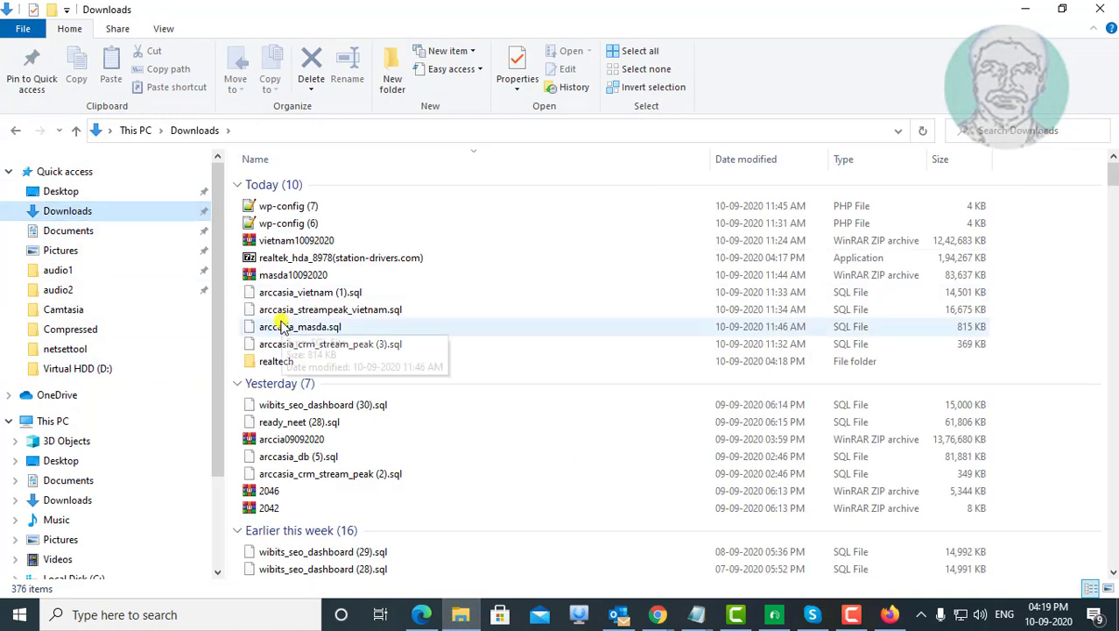
{"action": "left_click", "coordinate": [725, 164]}
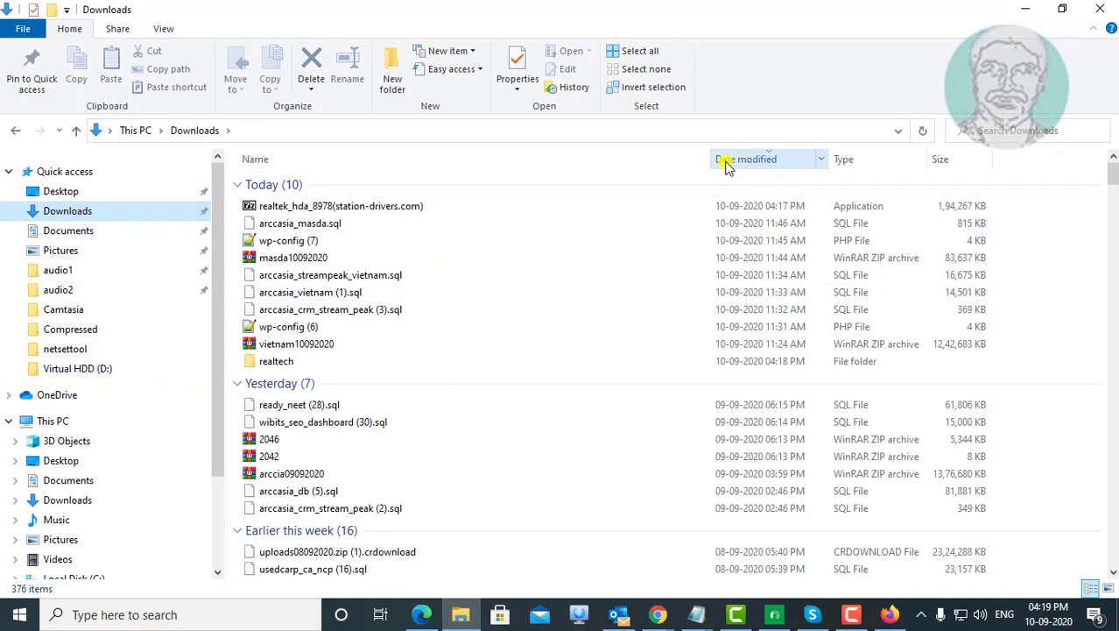
{"action": "double_click", "coordinate": [262, 364]}
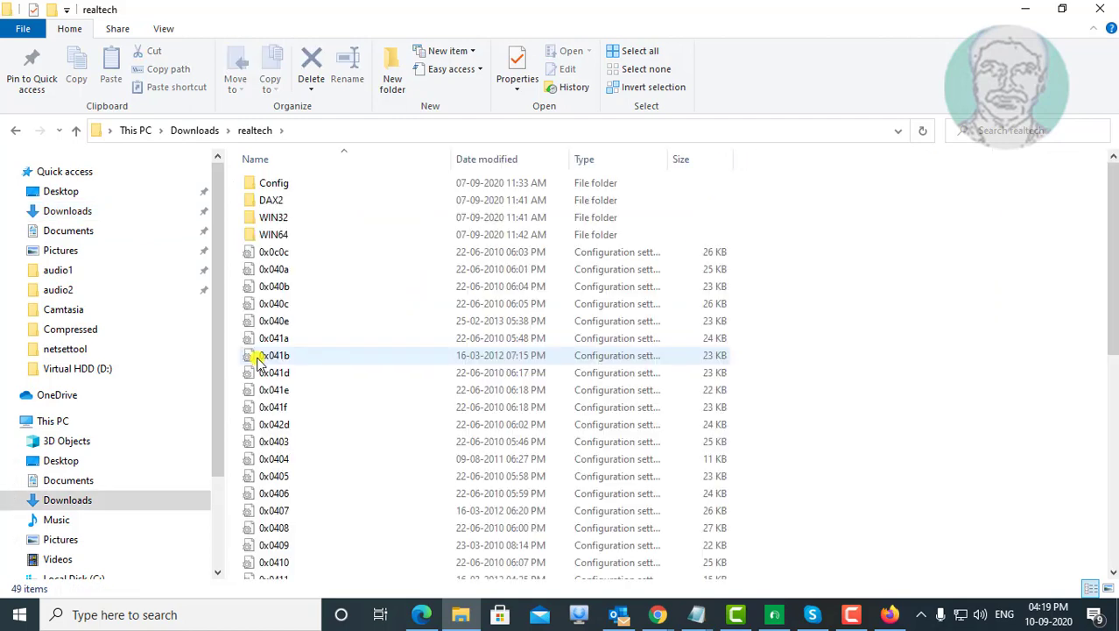
{"action": "left_click_drag", "start_coordinate": [1110, 254], "coordinate": [1108, 469]}
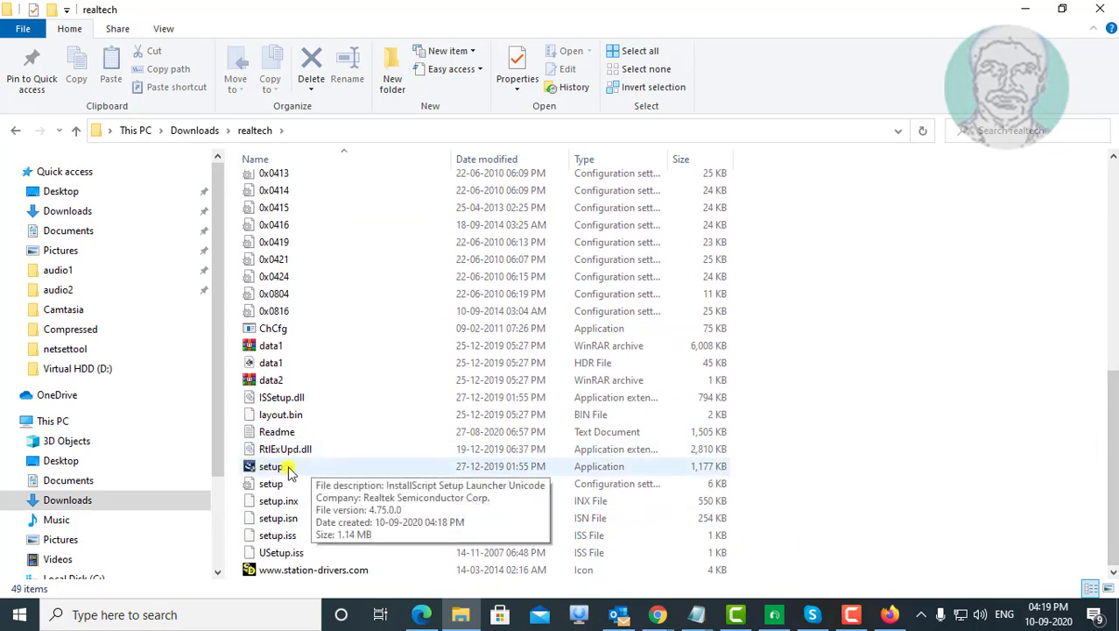
{"action": "left_click", "coordinate": [278, 466]}
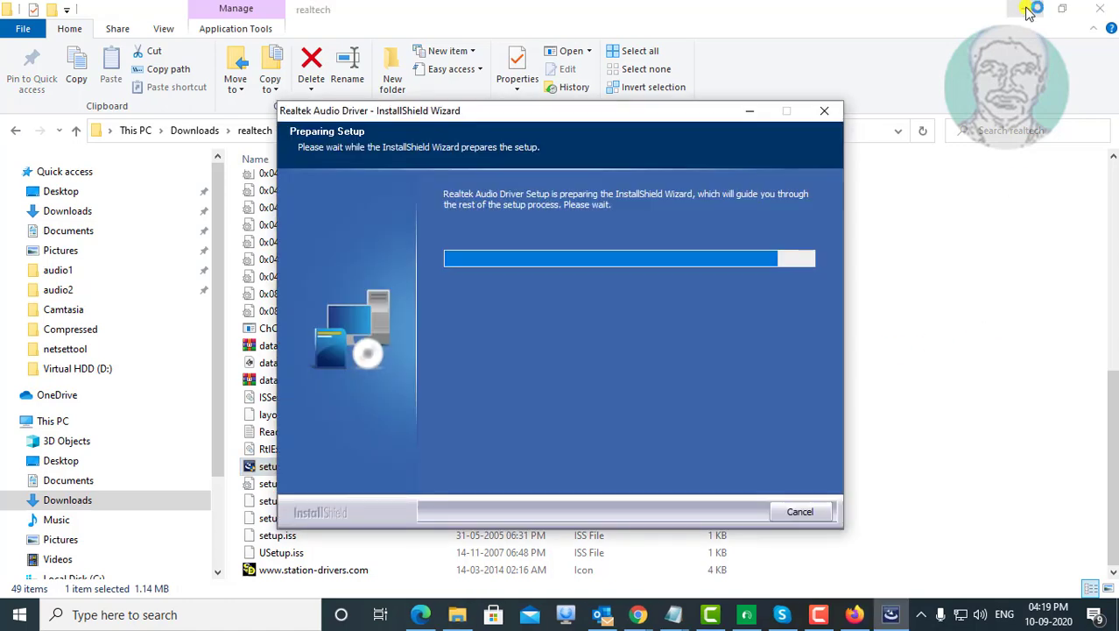
Let InstallShield install Realtek Audio Driver 6.0.8978.1 and restart, then show hidden tray icons.
{"action": "left_click", "coordinate": [1027, 9]}
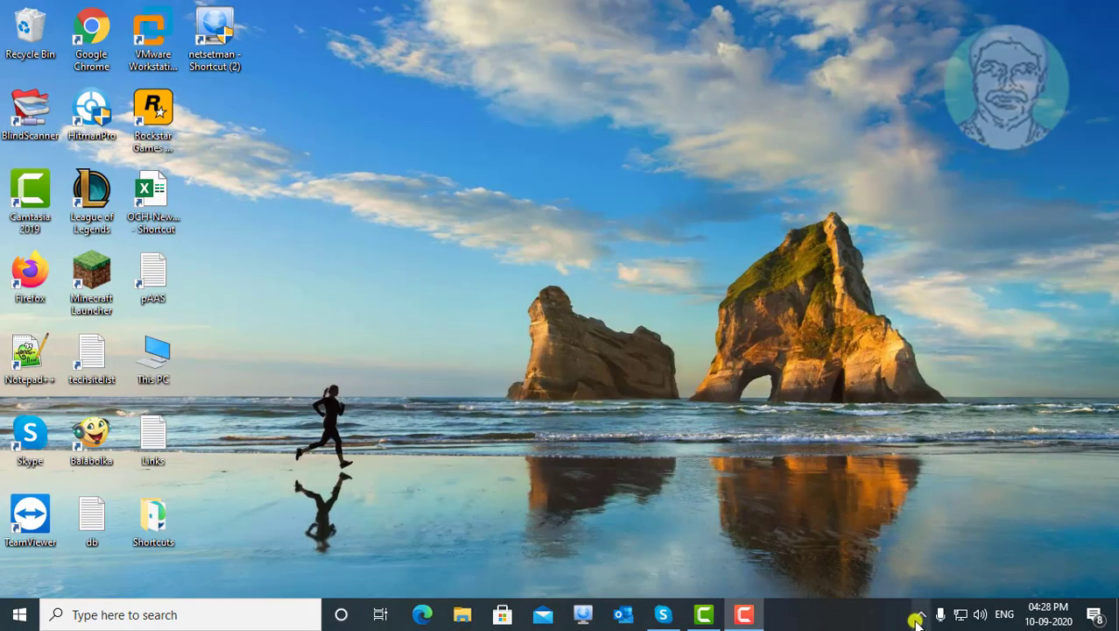
{"action": "left_click", "coordinate": [920, 615]}
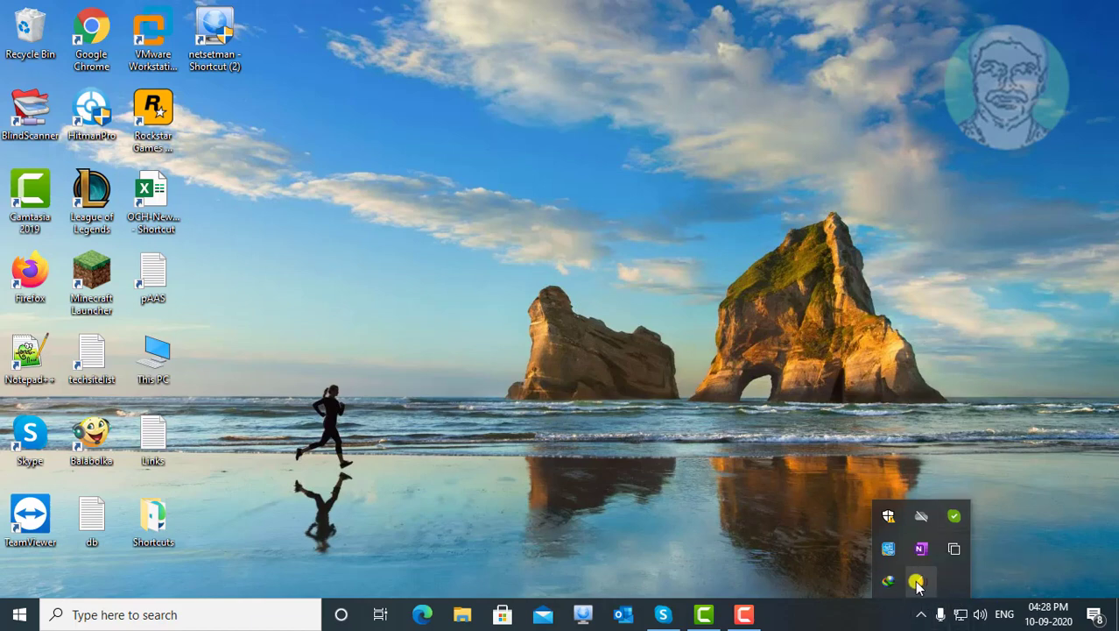
Launch Realtek HD Audio Manager from the tray speaker icon, check its speaker settings, then dismiss it.
{"action": "double_click", "coordinate": [917, 580]}
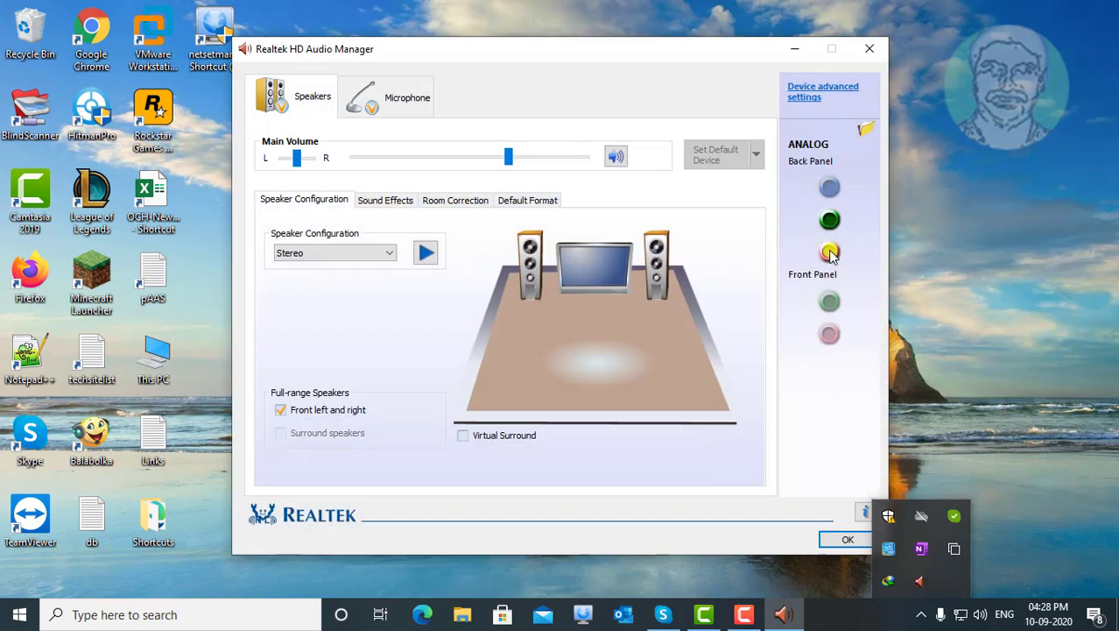
{"action": "left_click", "coordinate": [799, 219]}
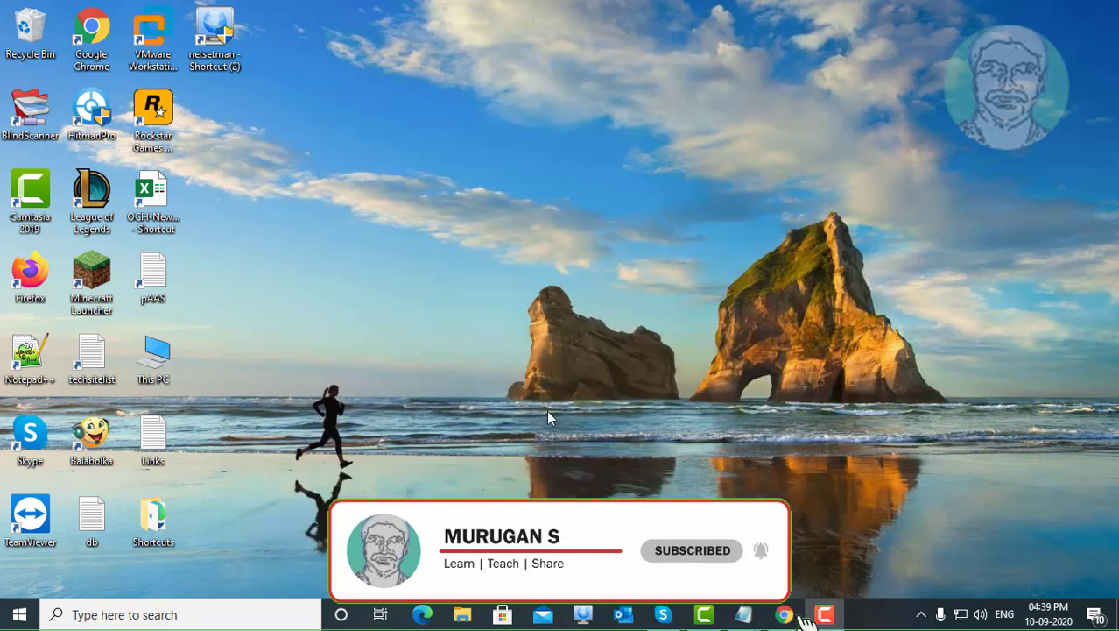
Reopen Control Panel by searching 'control panel' and refresh its items list to show Realtek.
{"action": "left_click", "coordinate": [104, 614]}
{"action": "type", "text": "contr"}
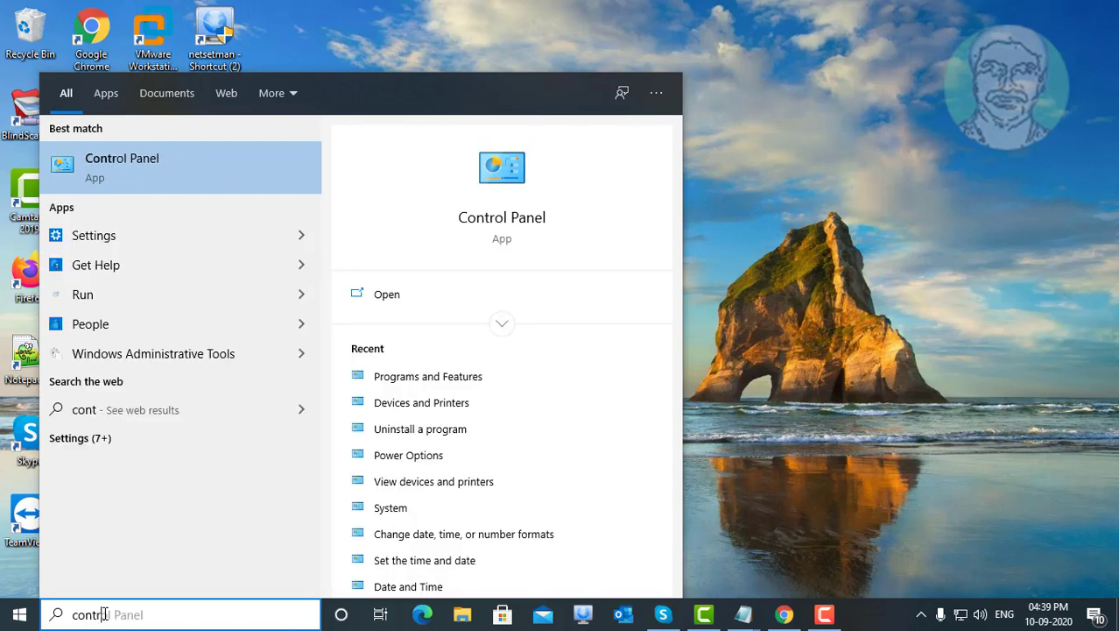
{"action": "type", "text": "ol pa"}
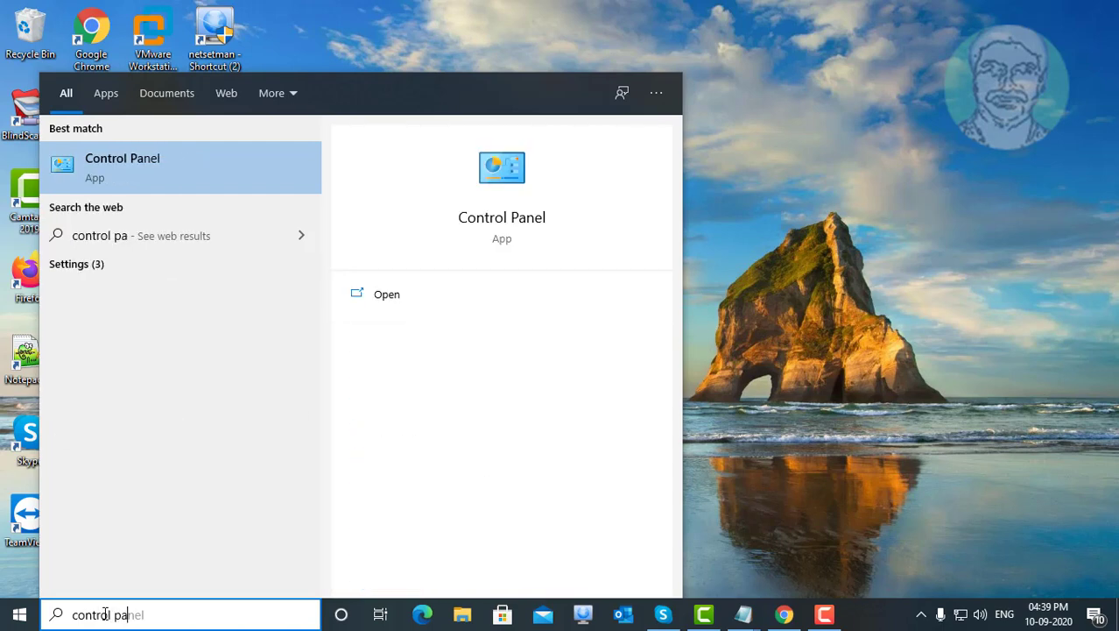
{"action": "type", "text": "nel"}
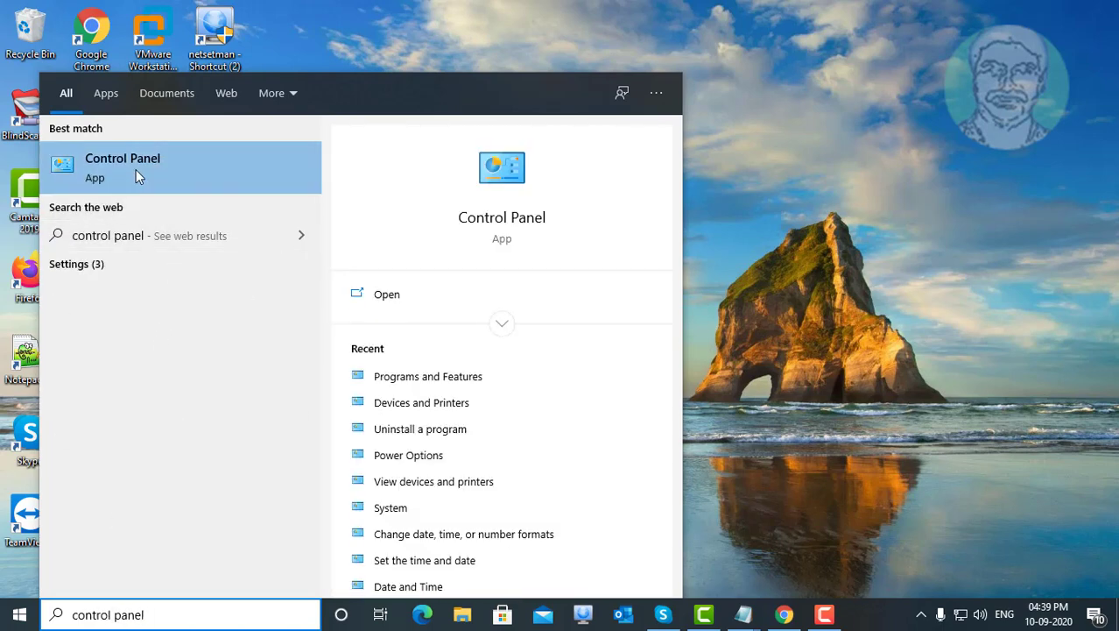
{"action": "left_click", "coordinate": [133, 163]}
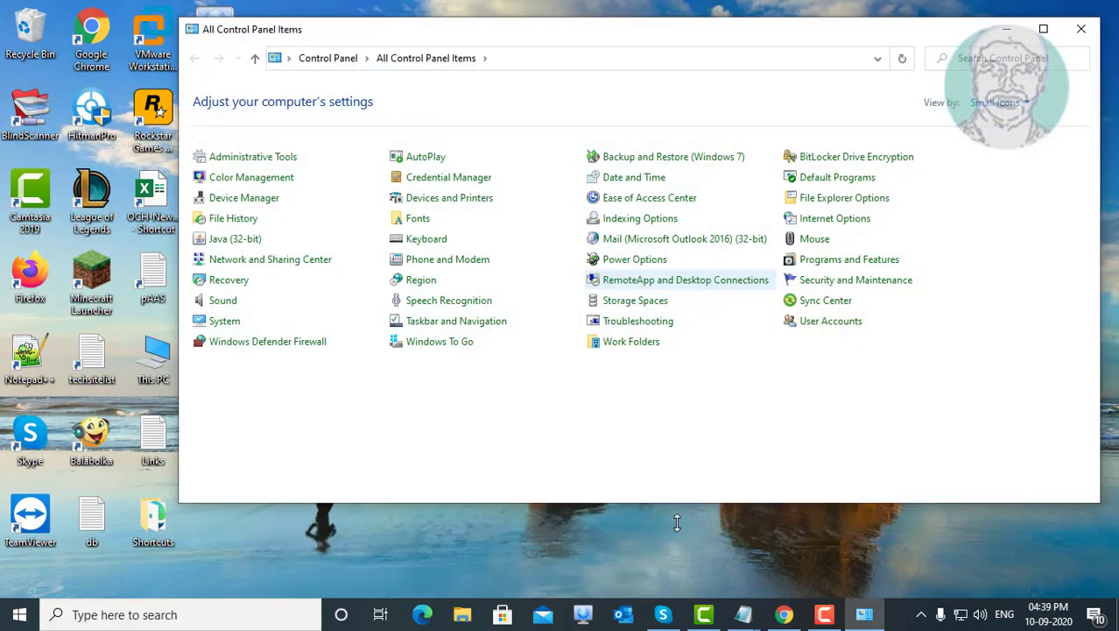
{"action": "key", "text": "d"}
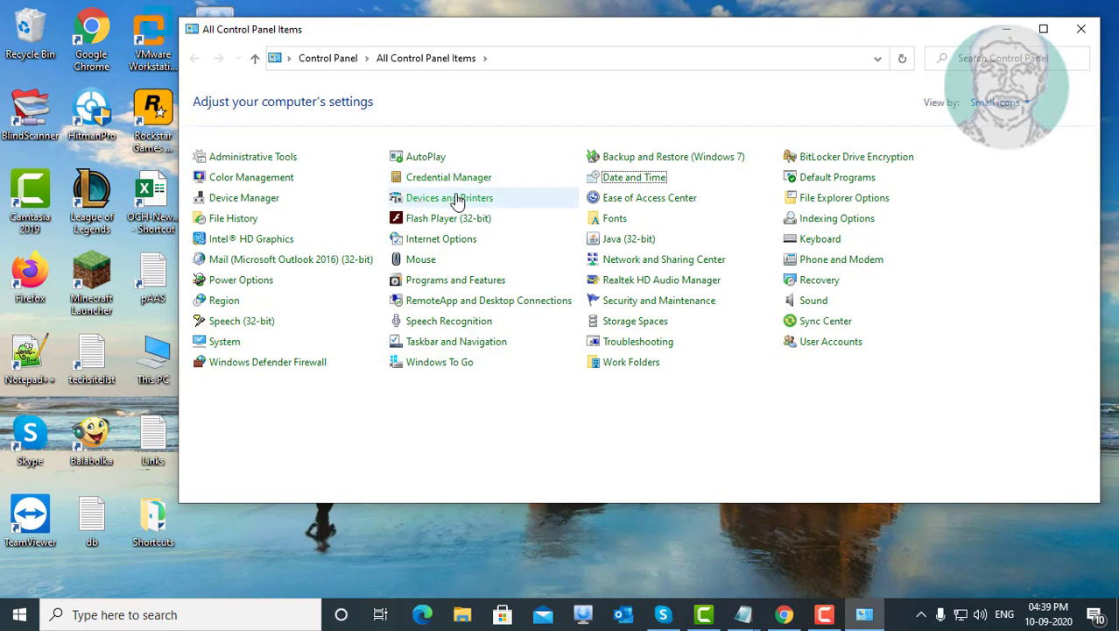
Set the computer's Device installation settings to No, disabling automatic manufacturer app and icon downloads.
{"action": "left_click", "coordinate": [458, 198]}
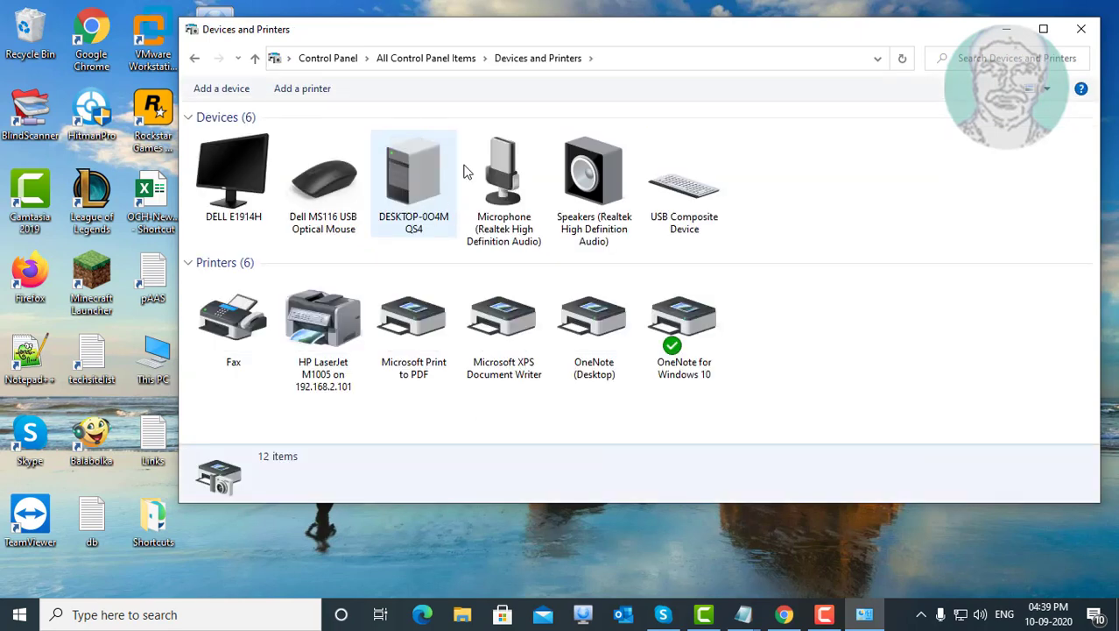
{"action": "left_click", "coordinate": [421, 172]}
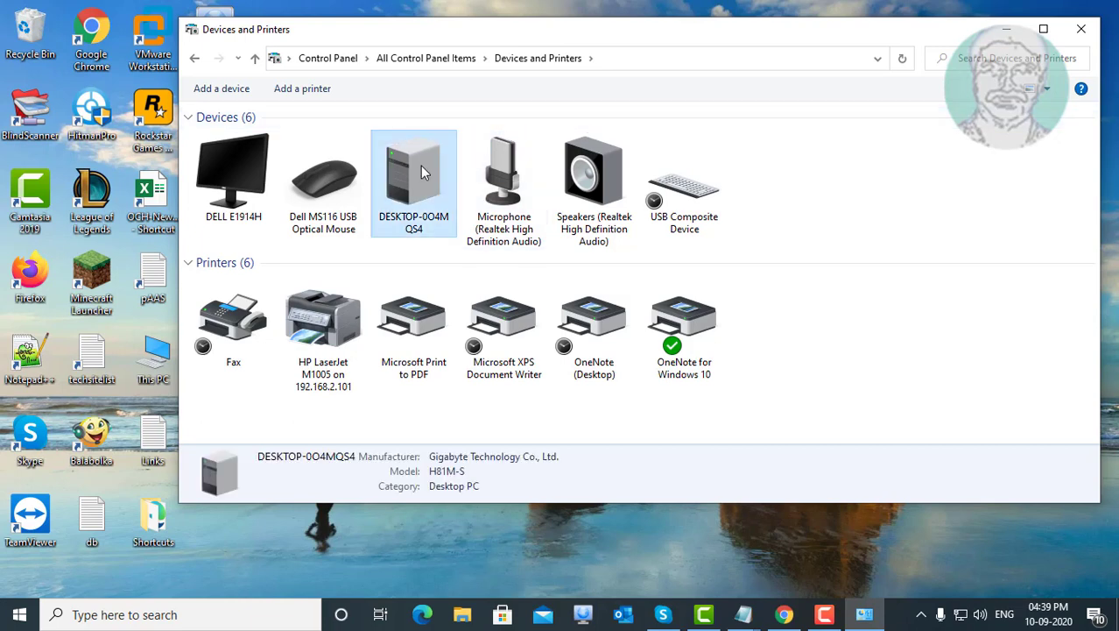
{"action": "right_click", "coordinate": [421, 172]}
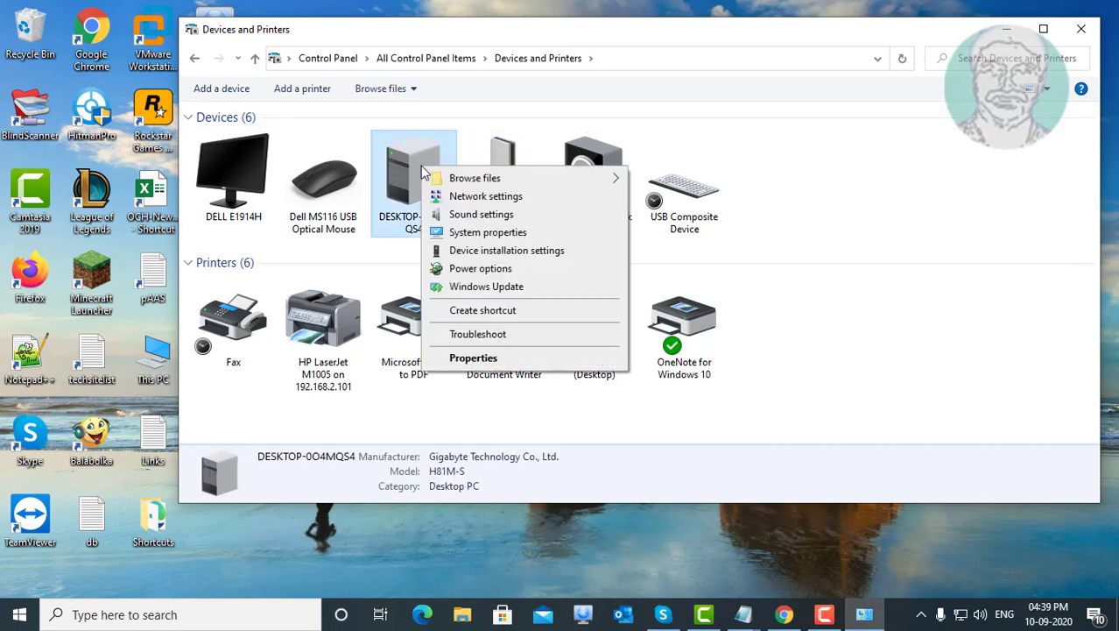
{"action": "left_click", "coordinate": [491, 252]}
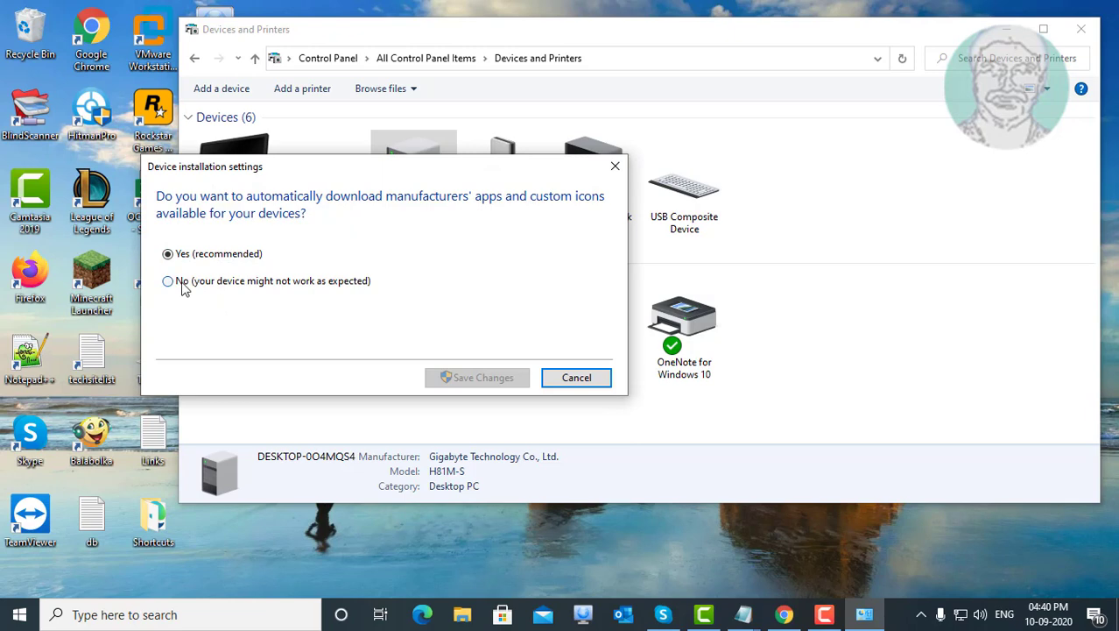
{"action": "left_click", "coordinate": [183, 287]}
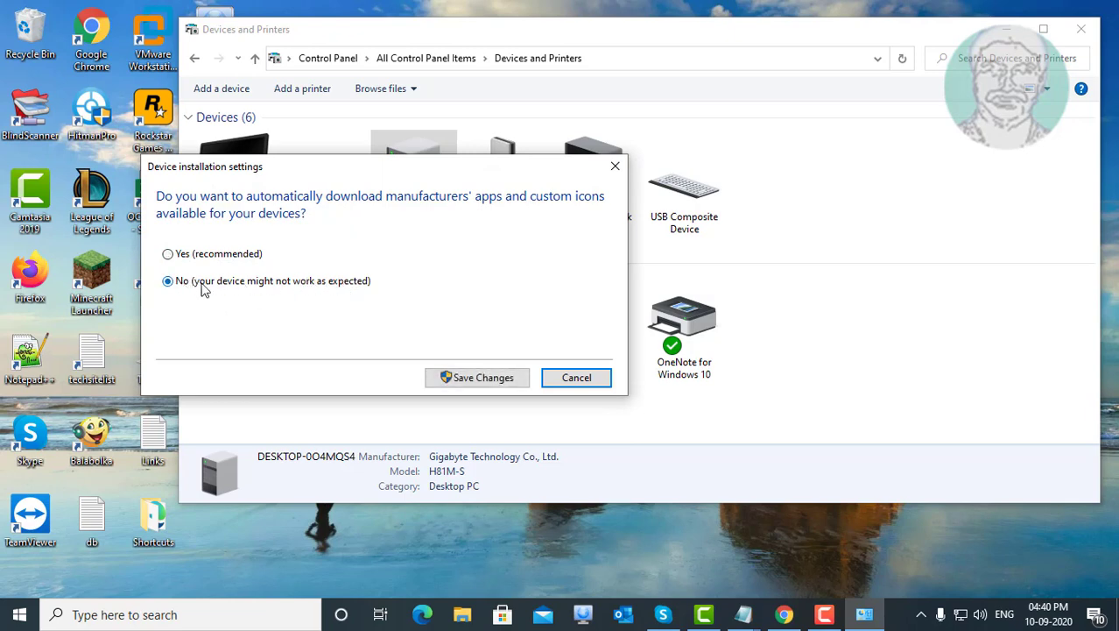
{"action": "left_click", "coordinate": [489, 379]}
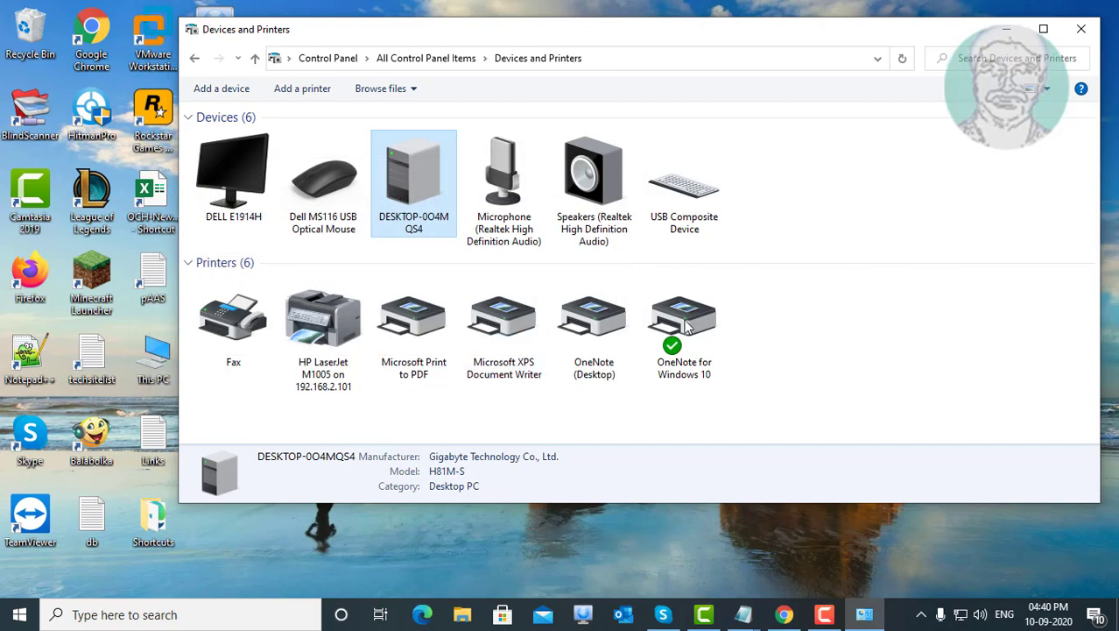